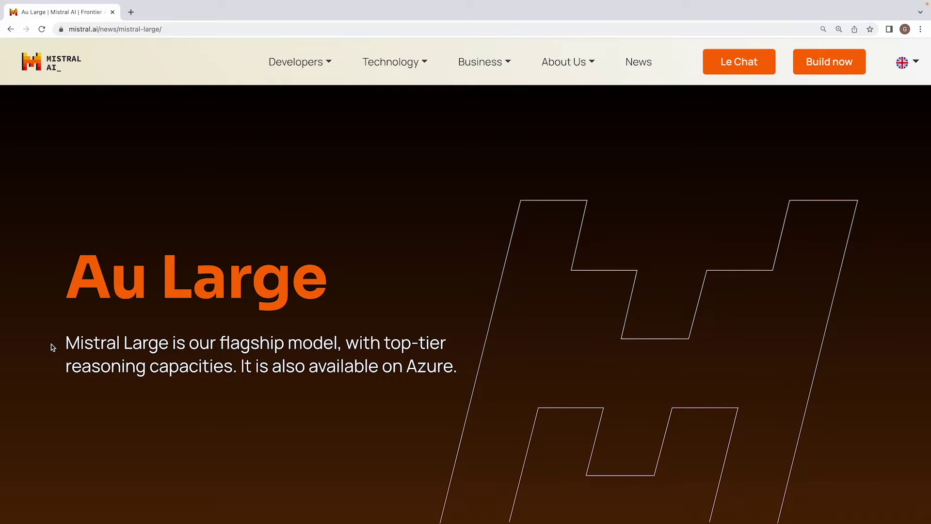
Step: Highlight 'Mistral Large' in the Au Large intro, deselect it, and scroll down to the benchmark chart
{"action": "left_click", "coordinate": [69, 342]}
{"action": "left_click_drag", "start_coordinate": [69, 343], "coordinate": [169, 344]}
{"action": "left_click", "coordinate": [155, 400]}
{"action": "scroll", "coordinate": [154, 401], "scroll_direction": "down", "scroll_amount": 5}
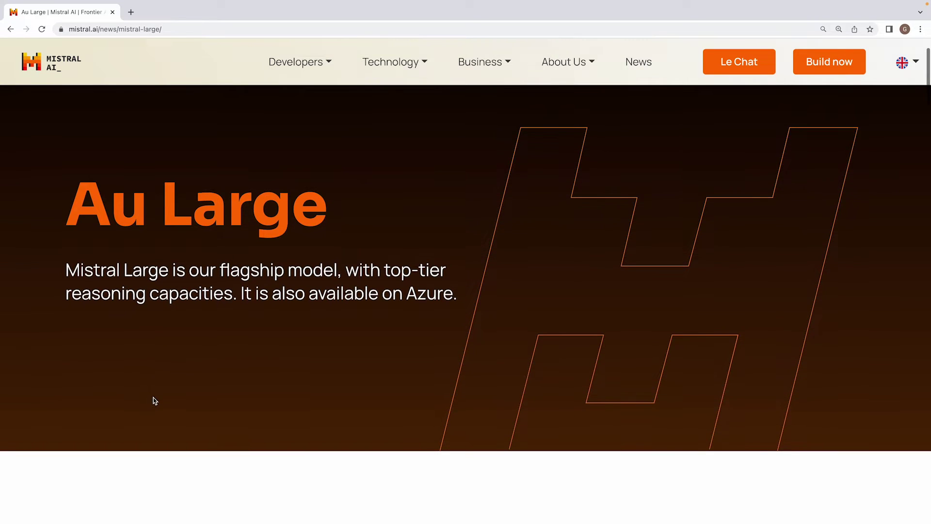
{"action": "scroll", "coordinate": [155, 400], "scroll_direction": "down", "scroll_amount": 8}
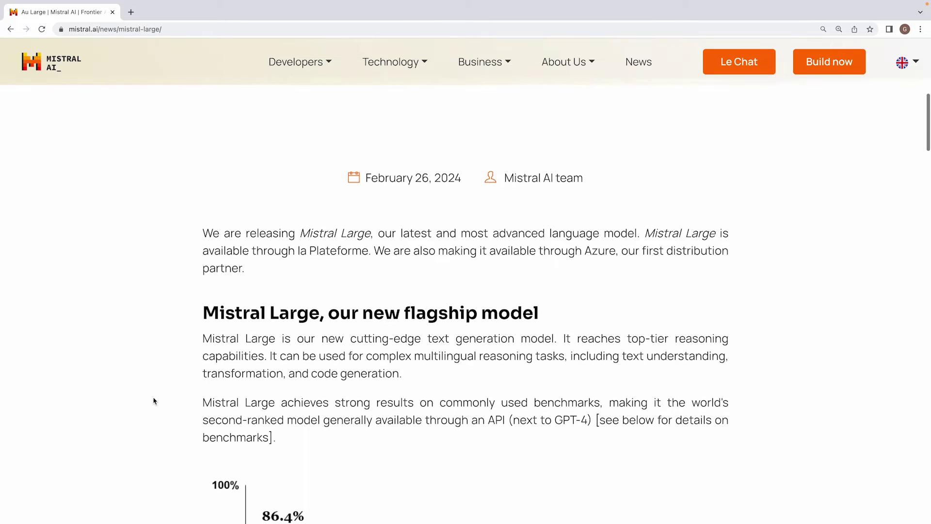
{"action": "scroll", "coordinate": [155, 401], "scroll_direction": "down", "scroll_amount": 2}
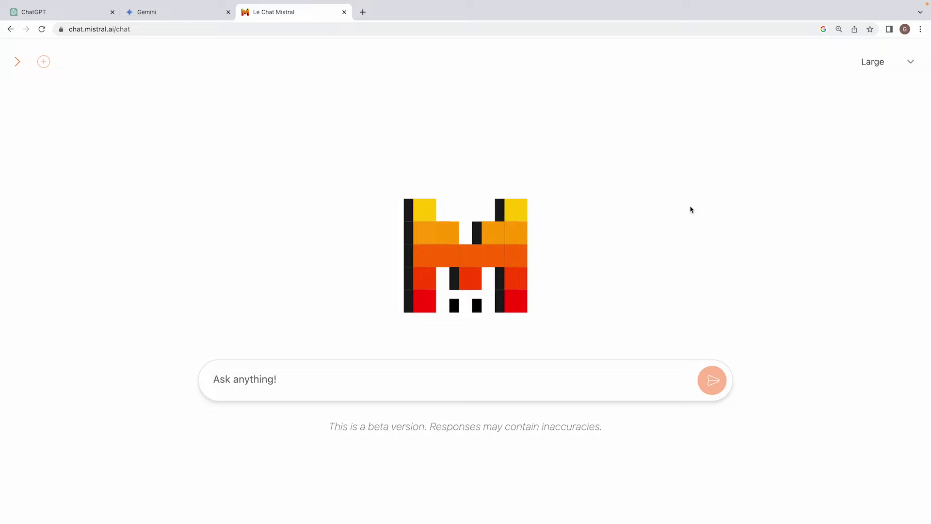
{"action": "left_click", "coordinate": [898, 61]}
{"action": "left_click", "coordinate": [775, 112]}
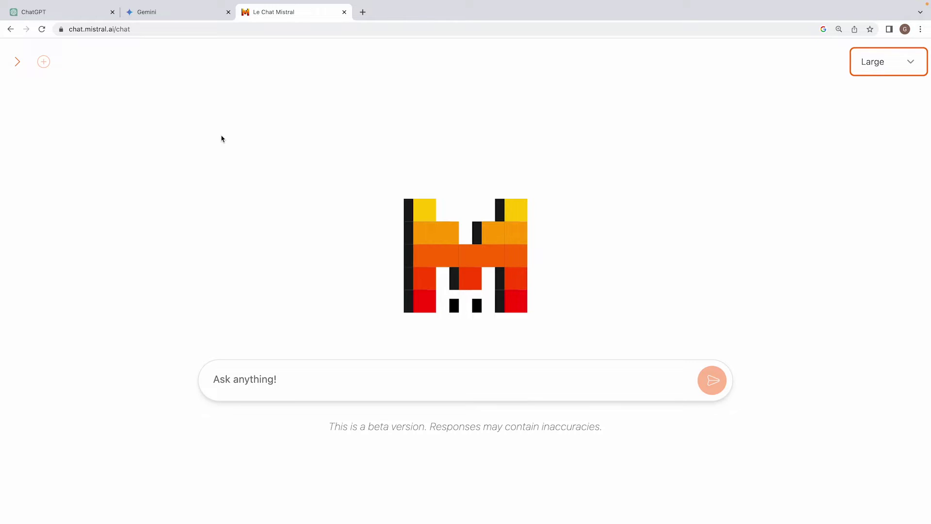
{"action": "key", "text": "ctrl+Right"}
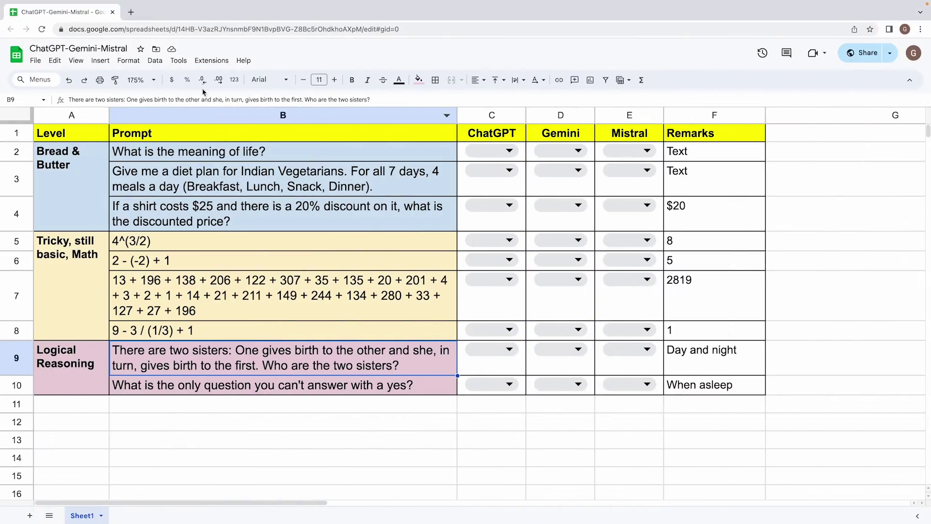
{"action": "key", "text": "ctrl+Left"}
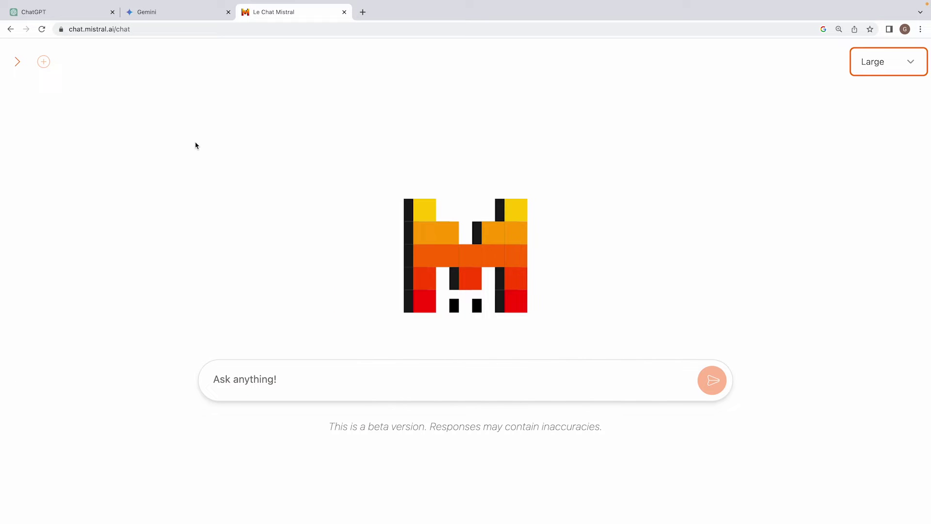
{"action": "left_click", "coordinate": [54, 11]}
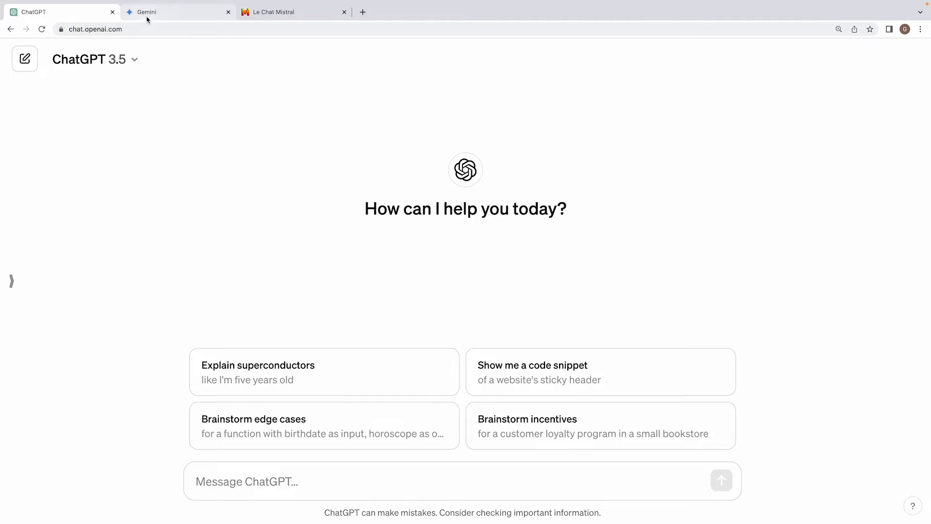
{"action": "left_click", "coordinate": [163, 13]}
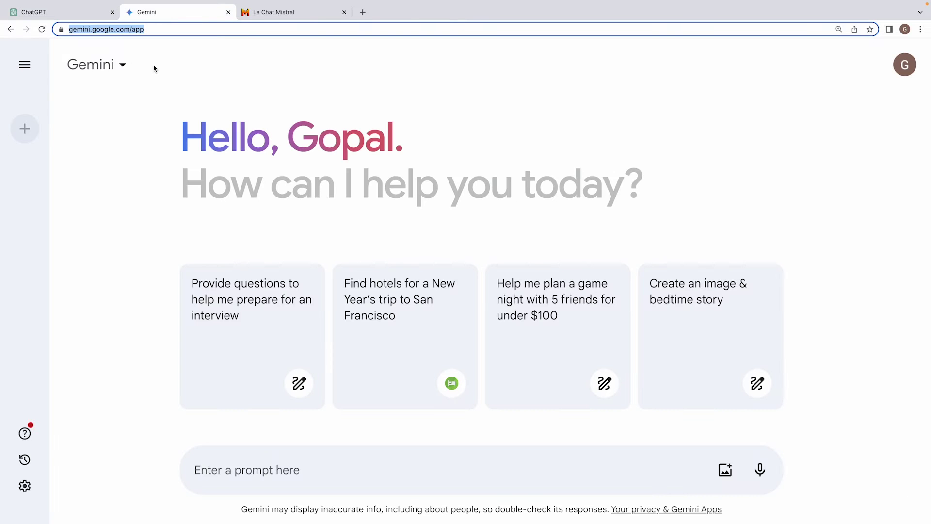
{"action": "left_click", "coordinate": [262, 12]}
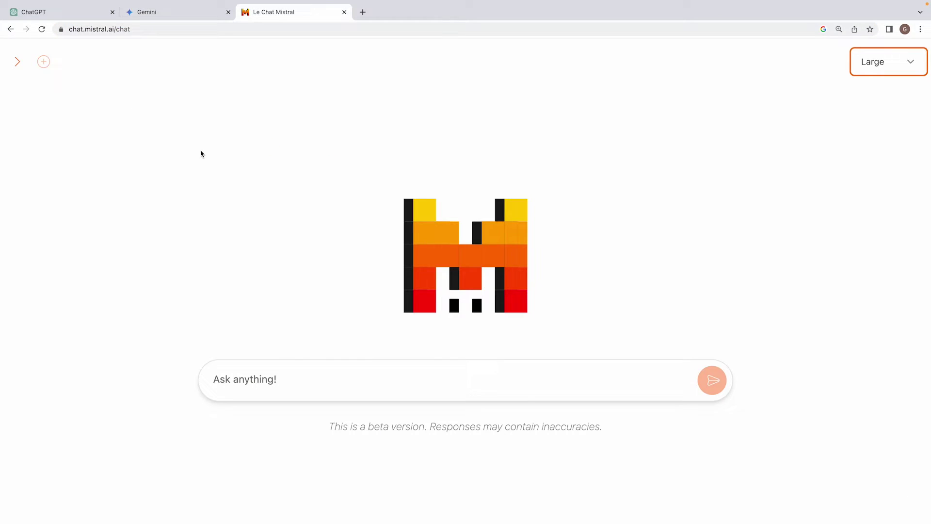
Step: On the evaluation sheet, select prompts B2:B7, then the merged Logical Reasoning cell A9:A10
{"action": "key", "text": "ctrl+Right"}
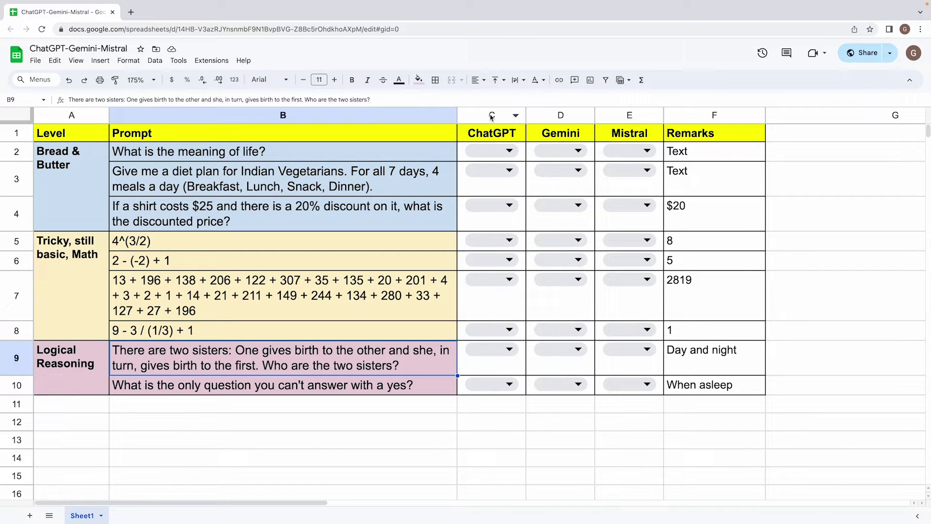
{"action": "left_click_drag", "start_coordinate": [260, 157], "coordinate": [275, 291]}
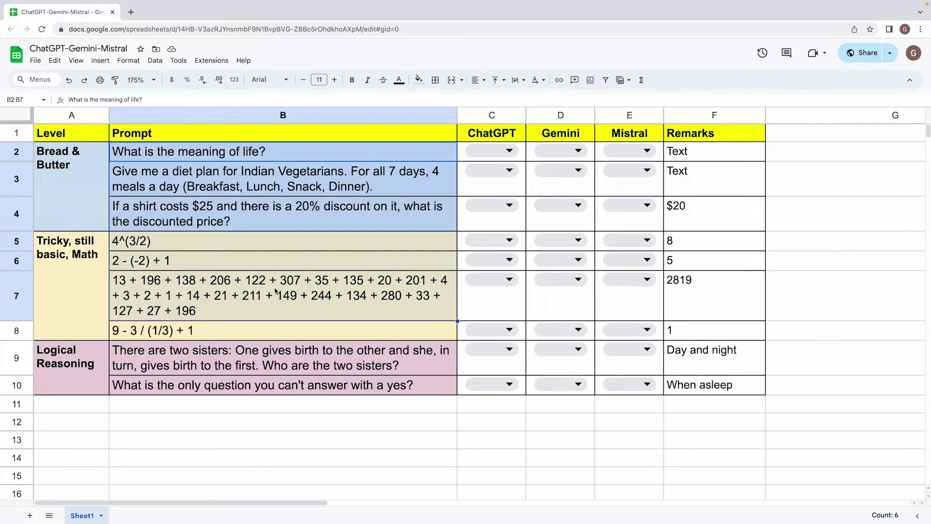
{"action": "left_click", "coordinate": [82, 375]}
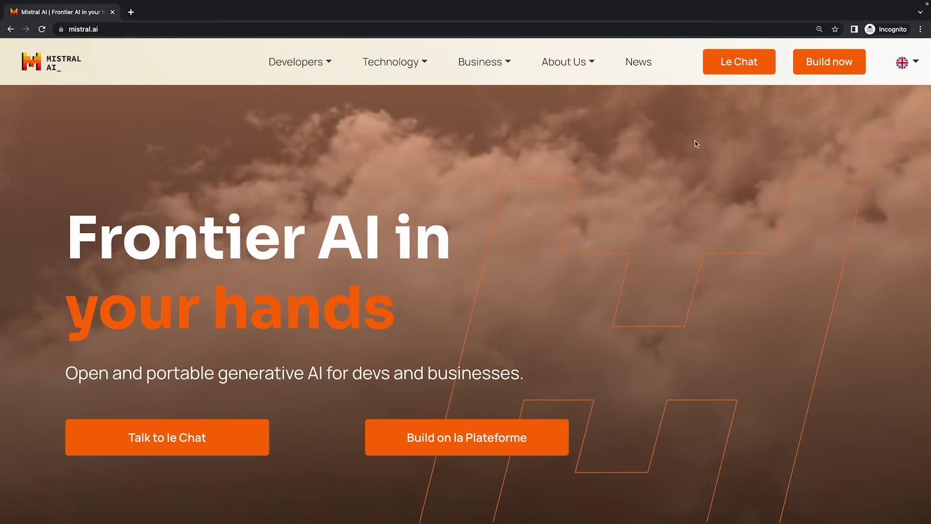
Step: Launch Le Chat from the Mistral home page's top navigation
{"action": "left_click", "coordinate": [737, 65]}
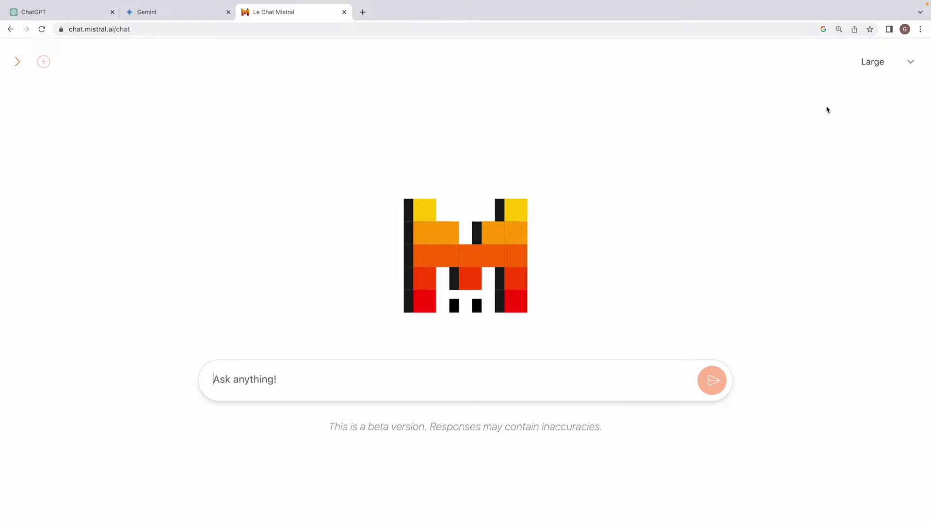
{"action": "left_click", "coordinate": [898, 68]}
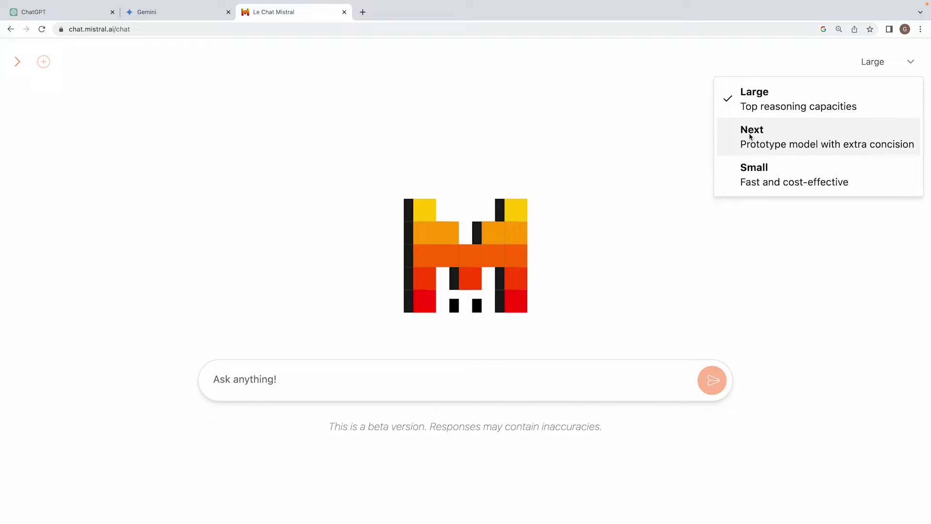
{"action": "left_click", "coordinate": [646, 169]}
{"action": "left_click", "coordinate": [880, 64]}
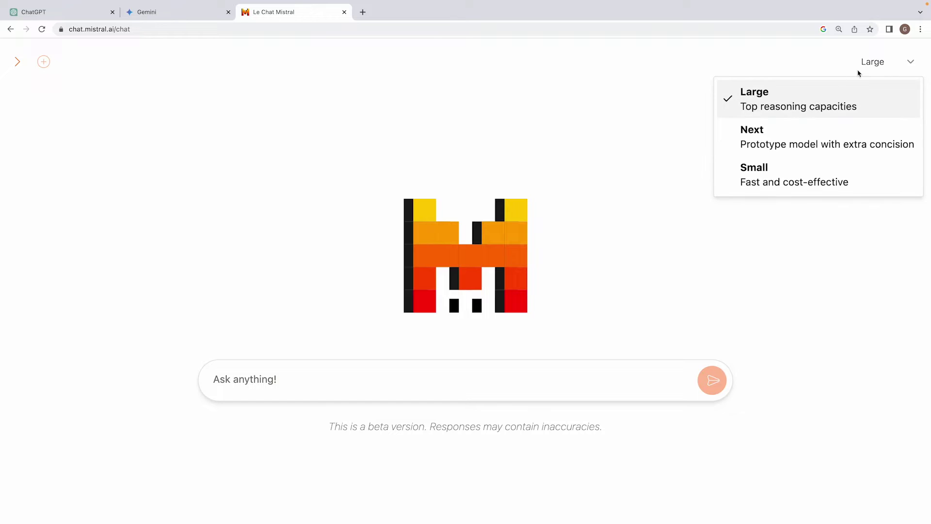
{"action": "left_click", "coordinate": [575, 140]}
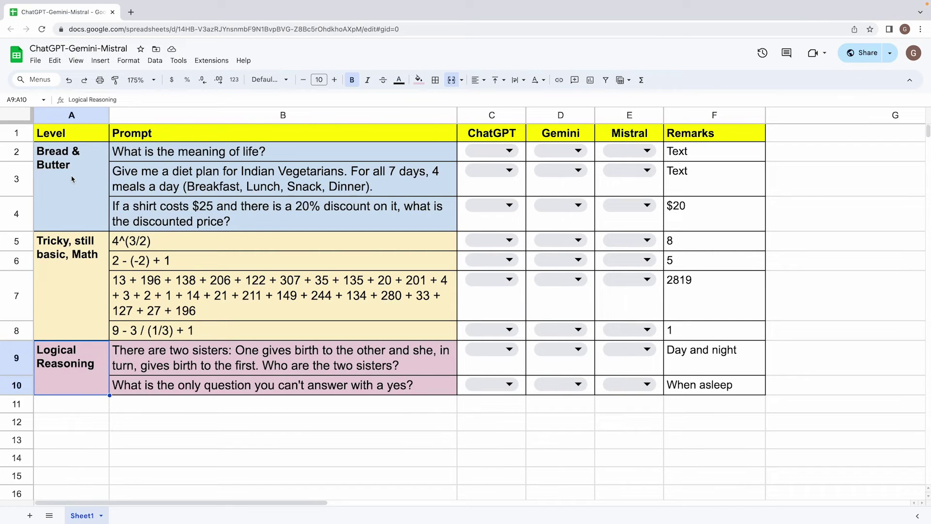
Step: Ask ChatGPT the B2 prompt 'What is the meaning of life?' and view its answer
{"action": "left_click", "coordinate": [143, 154]}
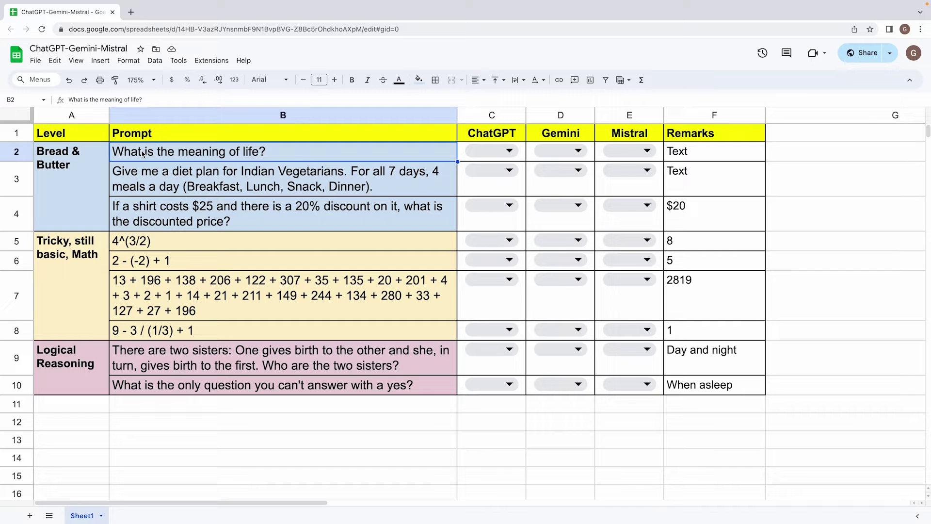
{"action": "key", "text": "ctrl+Left"}
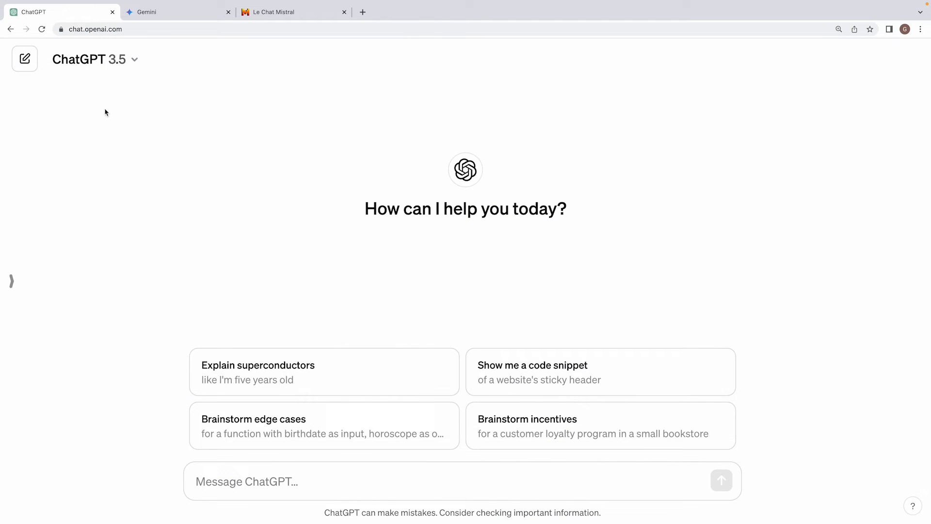
{"action": "left_click", "coordinate": [257, 479]}
{"action": "type", "text": "What is the meaning of life?"}
{"action": "key", "text": "Return"}
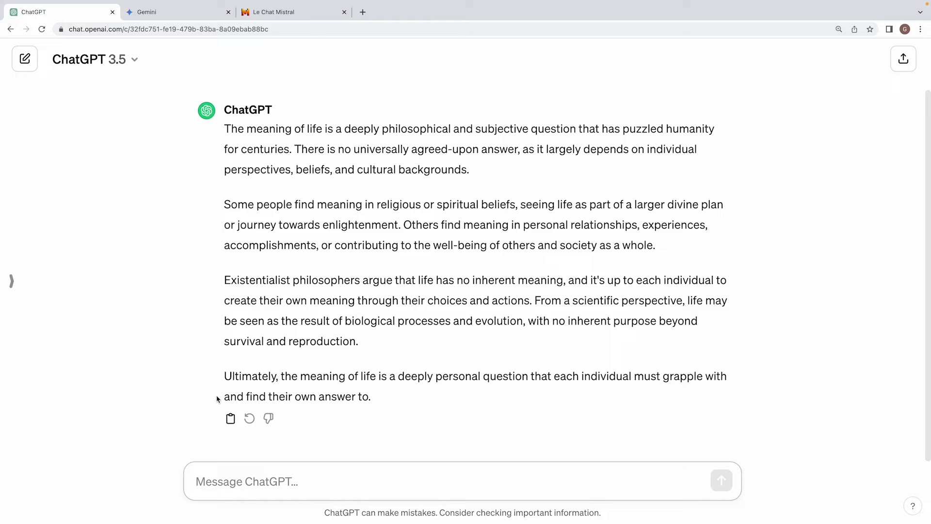
{"action": "scroll", "coordinate": [316, 235], "scroll_direction": "up", "scroll_amount": 2}
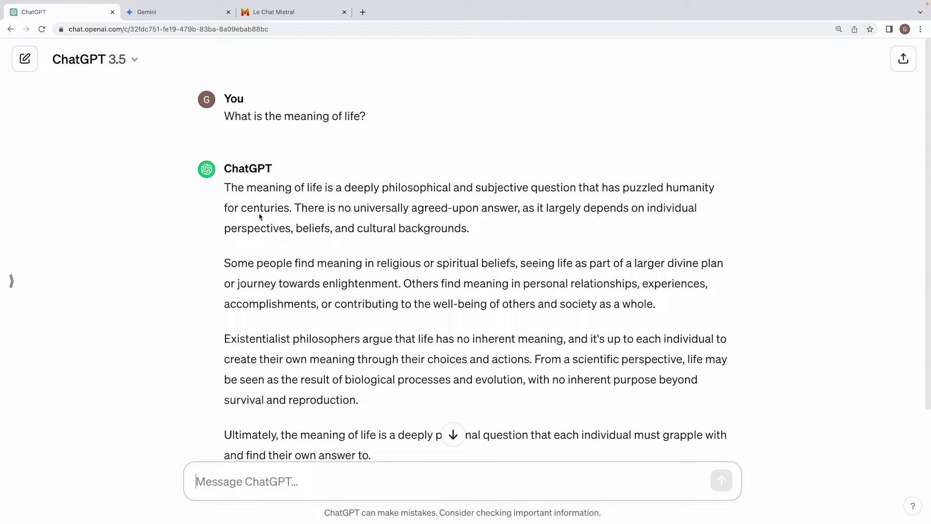
Step: Submit 'What is the meaning of life?' to Gemini and read through its answer
{"action": "left_click", "coordinate": [163, 14]}
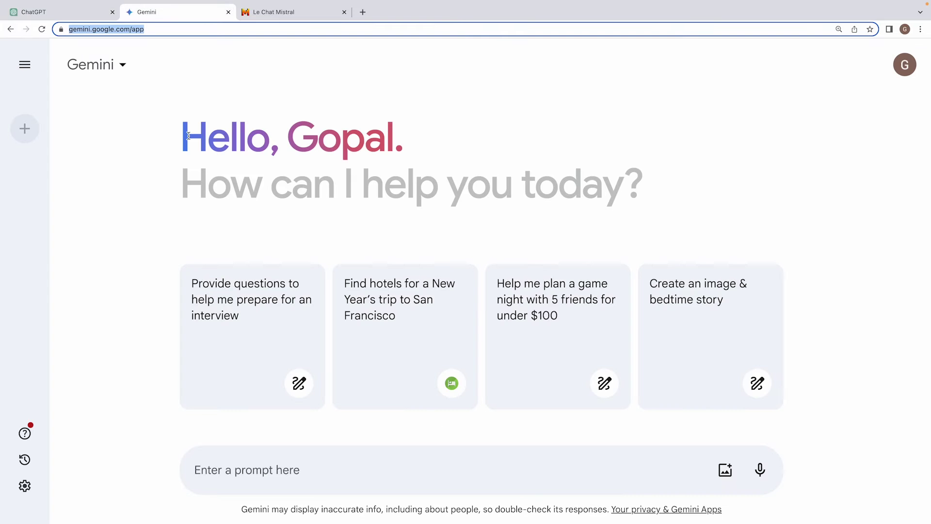
{"action": "left_click", "coordinate": [254, 475]}
{"action": "type", "text": "What is the meaning of life?"}
{"action": "key", "text": "Return"}
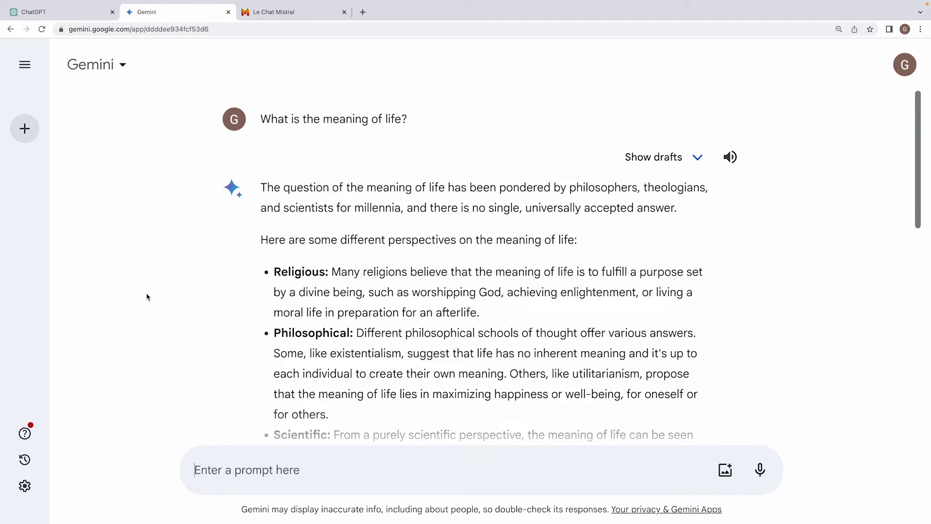
{"action": "scroll", "coordinate": [148, 297], "scroll_direction": "down", "scroll_amount": 4}
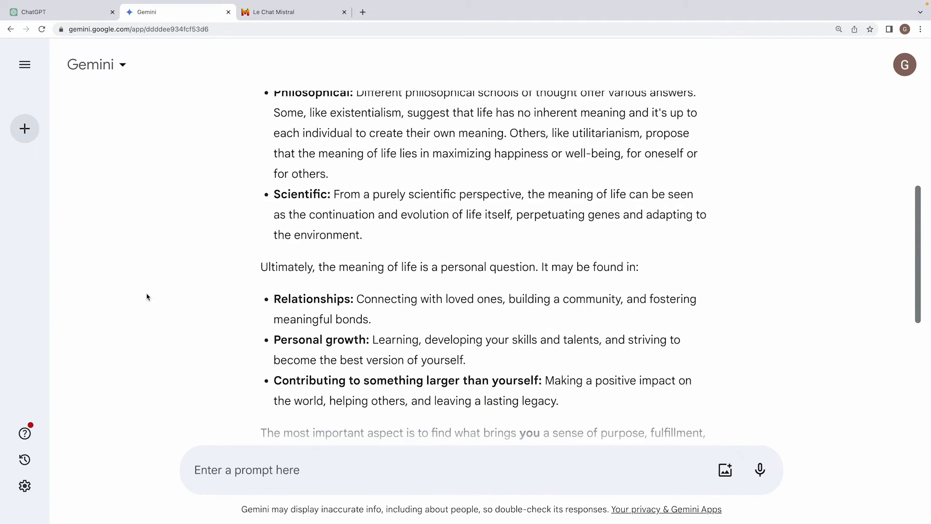
{"action": "scroll", "coordinate": [148, 297], "scroll_direction": "down", "scroll_amount": 3}
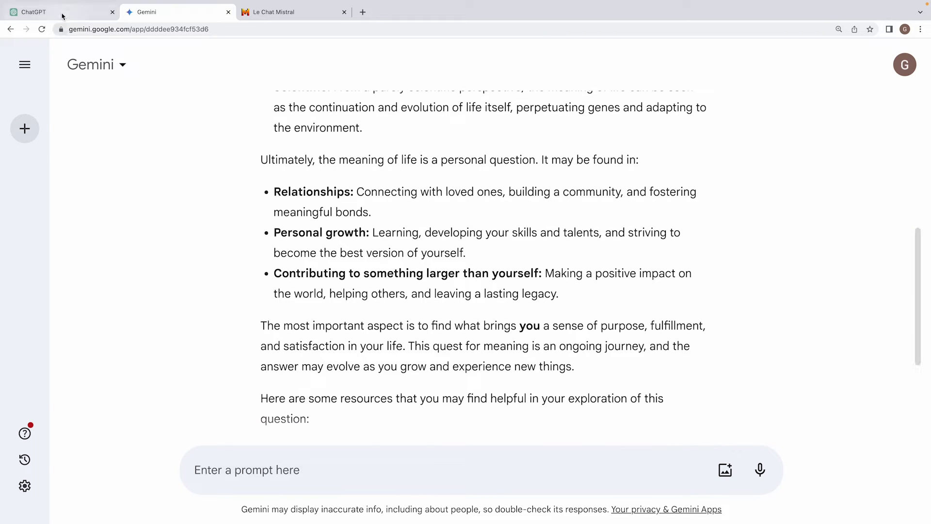
Step: Compare Gemini's meaning-of-life answer against ChatGPT's reply
{"action": "left_click", "coordinate": [62, 16]}
{"action": "scroll", "coordinate": [171, 172], "scroll_direction": "down", "scroll_amount": 2}
{"action": "scroll", "coordinate": [151, 110], "scroll_direction": "up", "scroll_amount": 2}
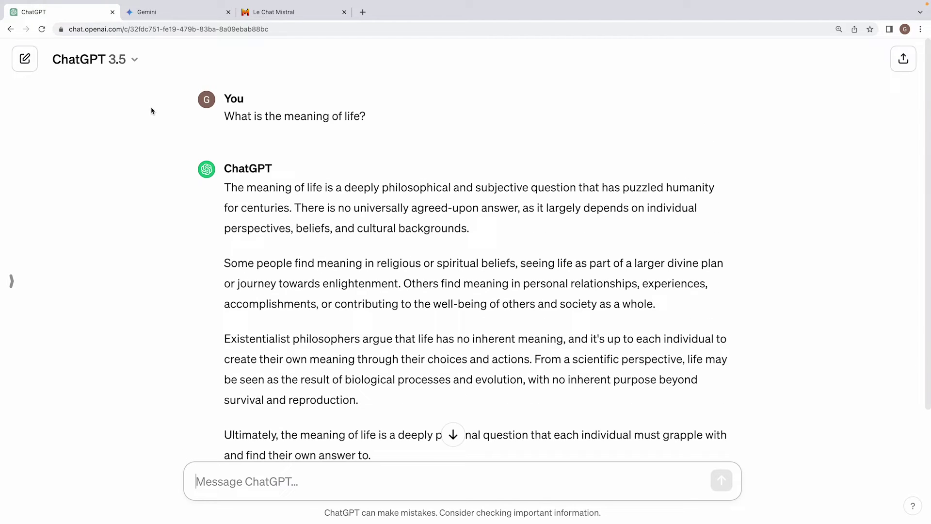
{"action": "left_click", "coordinate": [162, 17]}
{"action": "scroll", "coordinate": [228, 189], "scroll_direction": "up", "scroll_amount": 7}
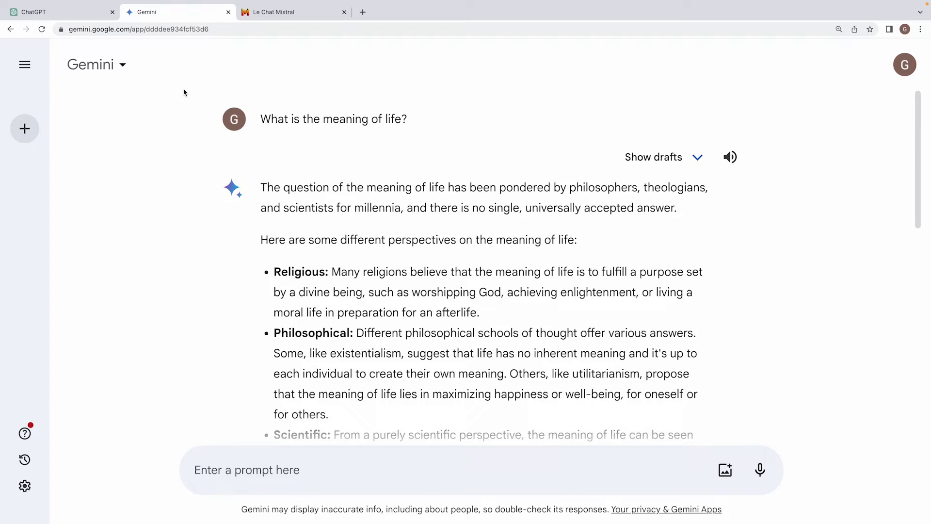
Step: Ask Le Chat Mistral 'What is the meaning of life?' using the pasted prompt
{"action": "left_click", "coordinate": [300, 15]}
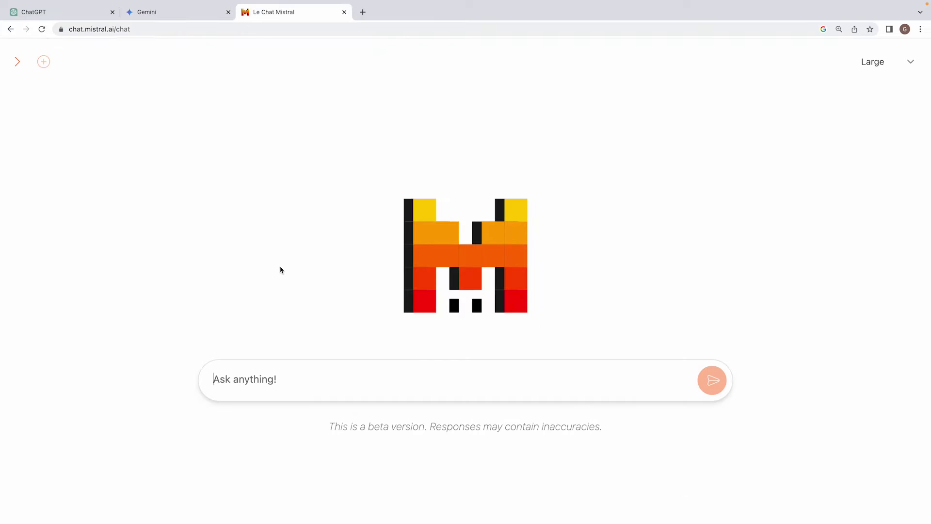
{"action": "left_click", "coordinate": [270, 370]}
{"action": "type", "text": "What is the meaning of life?"}
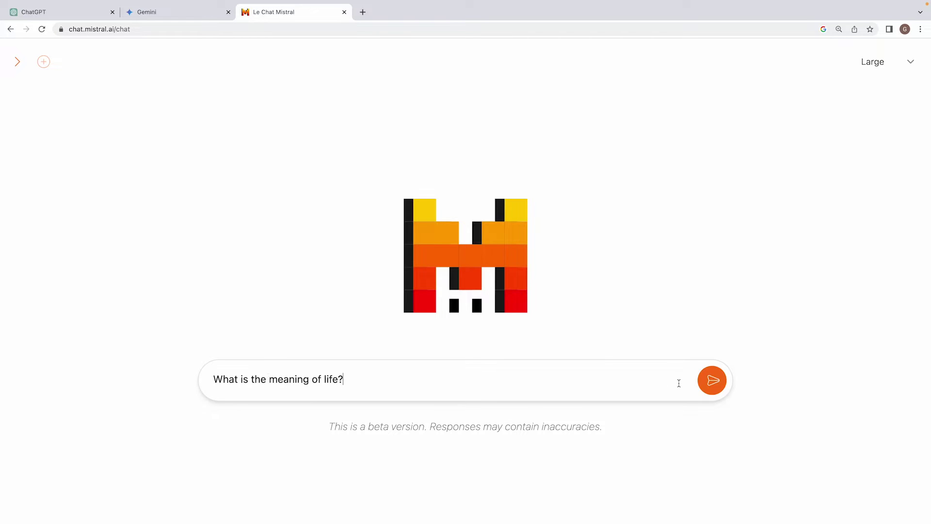
{"action": "left_click", "coordinate": [713, 382]}
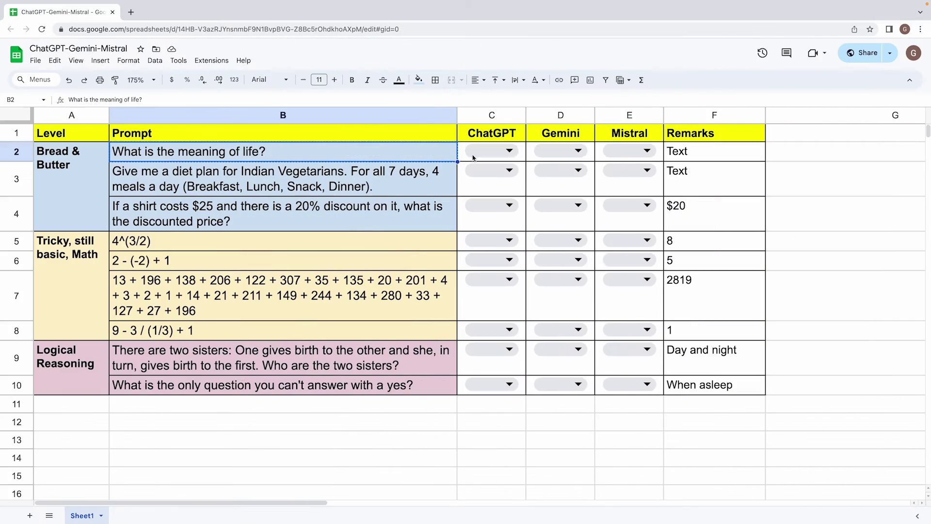
Step: Mark ChatGPT, Gemini and Mistral as Pass in row 2, then select the diet-plan cell B3
{"action": "left_click", "coordinate": [510, 151]}
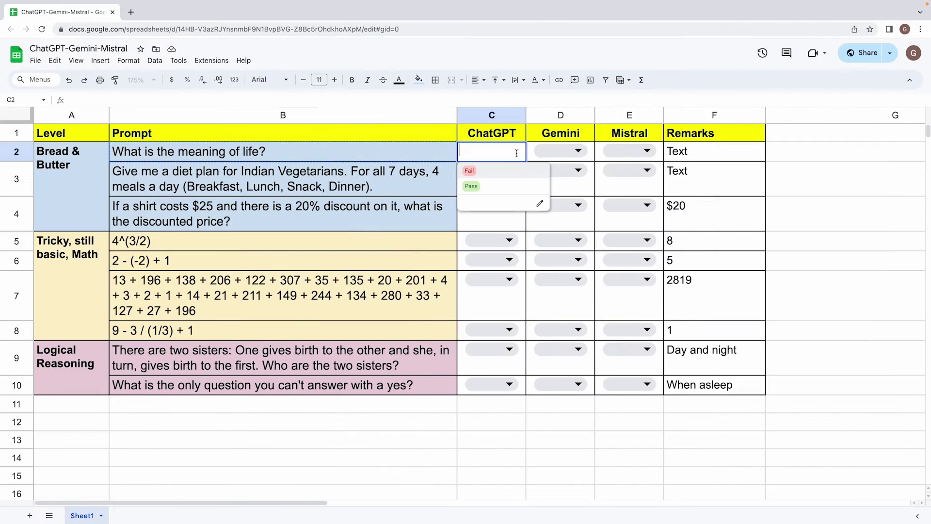
{"action": "left_click", "coordinate": [480, 186]}
{"action": "left_click", "coordinate": [578, 150]}
{"action": "left_click", "coordinate": [542, 186]}
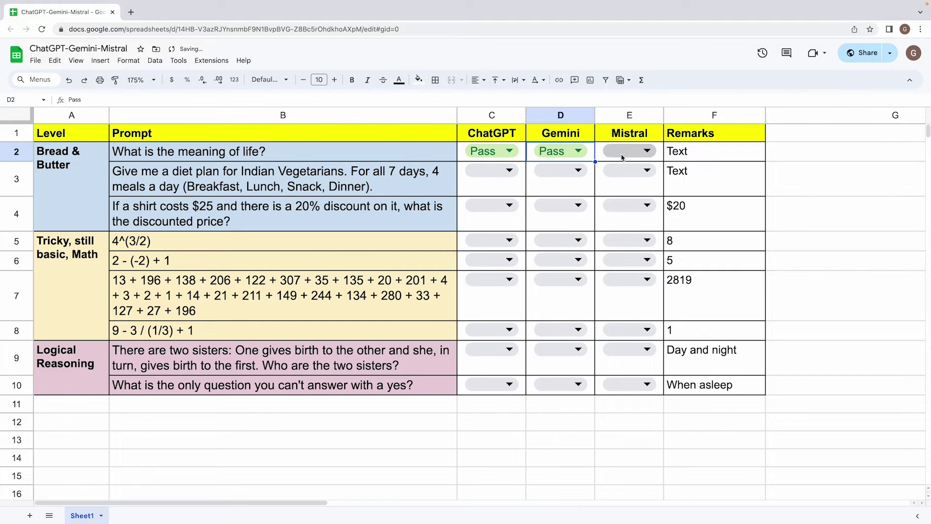
{"action": "left_click", "coordinate": [647, 151]}
{"action": "left_click", "coordinate": [610, 187]}
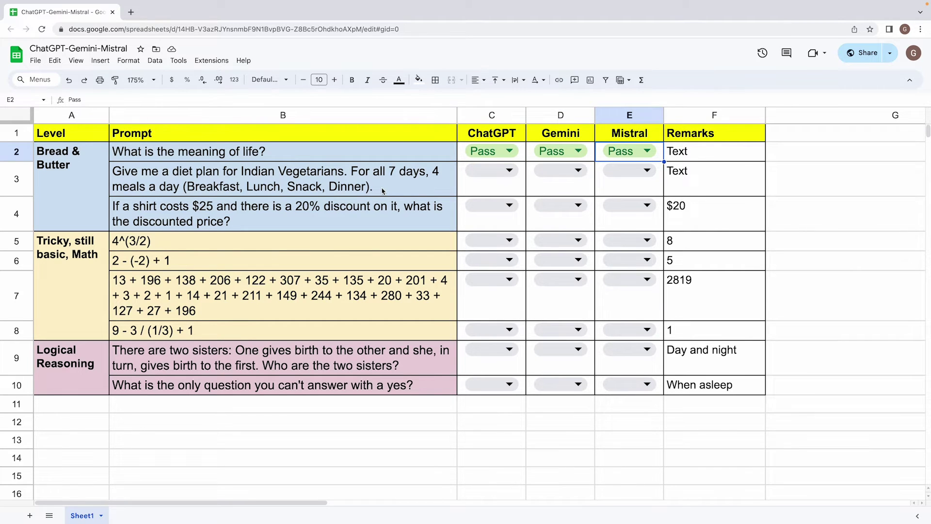
{"action": "left_click", "coordinate": [288, 186]}
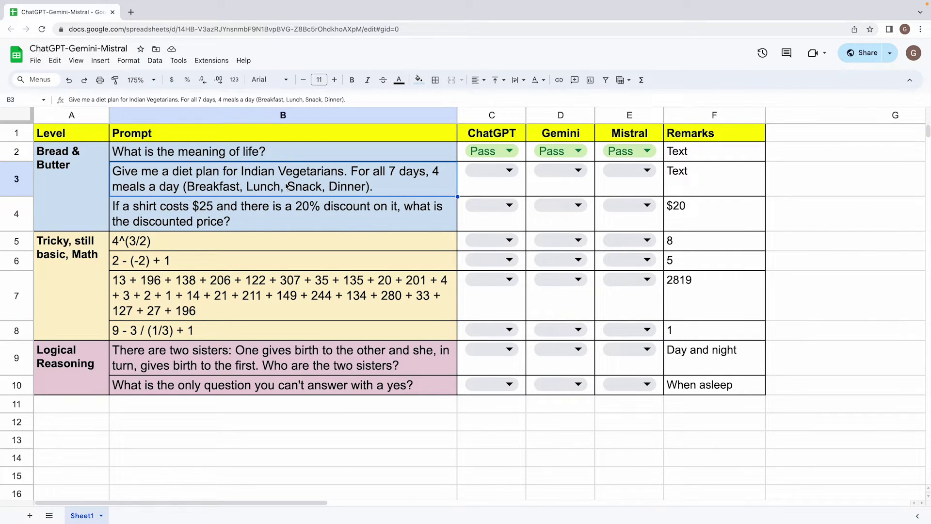
Step: Copy the Indian vegetarian diet-plan prompt and send it to ChatGPT
{"action": "key", "text": "ctrl+c"}
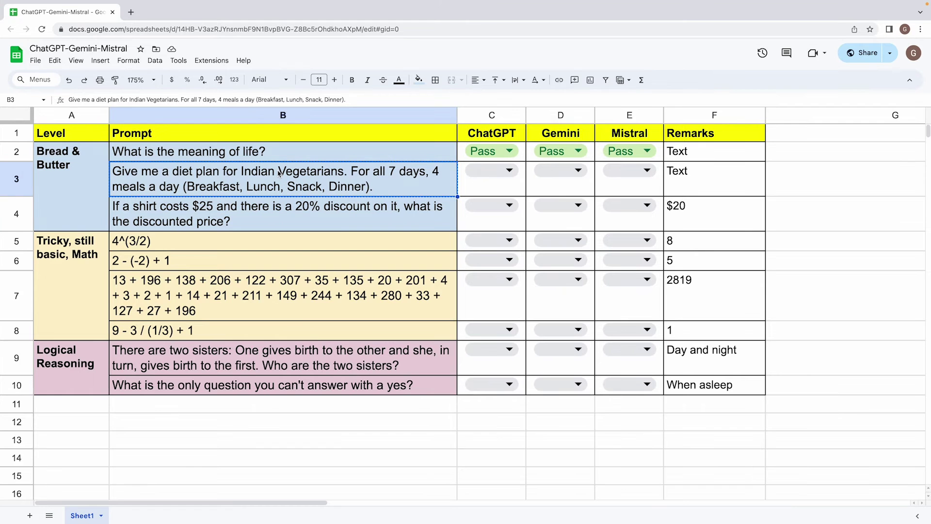
{"action": "key", "text": "super+Tab"}
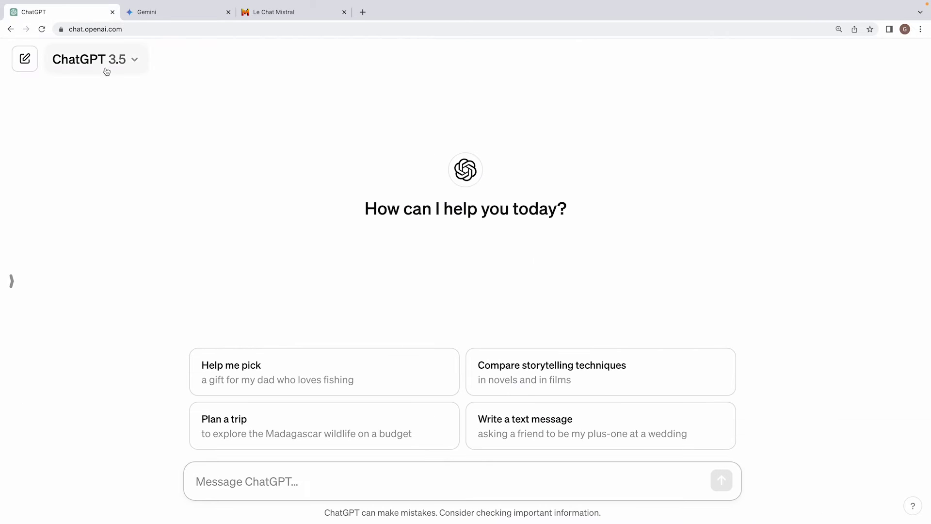
{"action": "left_click", "coordinate": [239, 446]}
{"action": "key", "text": "super+v"}
{"action": "key", "text": "Return"}
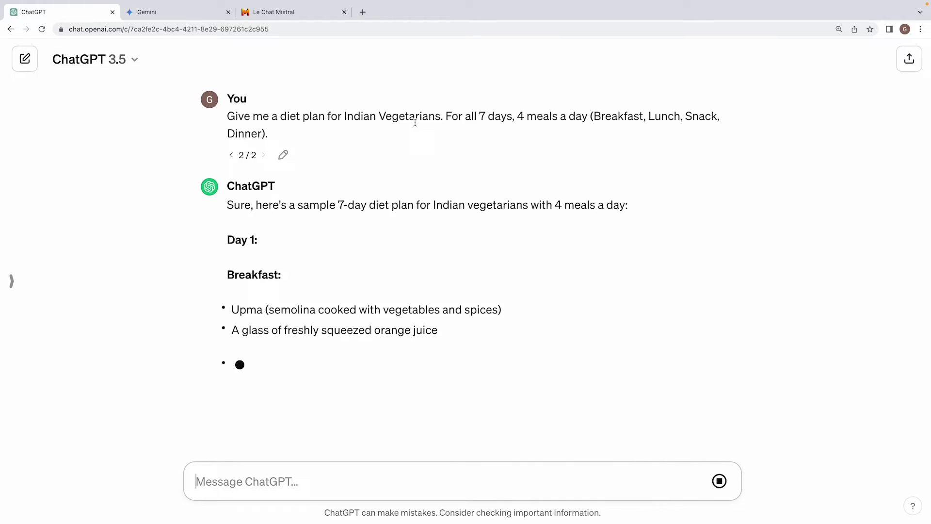
Step: Scroll through ChatGPT's 7-day, four-meals-a-day diet plan
{"action": "scroll", "coordinate": [415, 122], "scroll_direction": "up", "scroll_amount": 15}
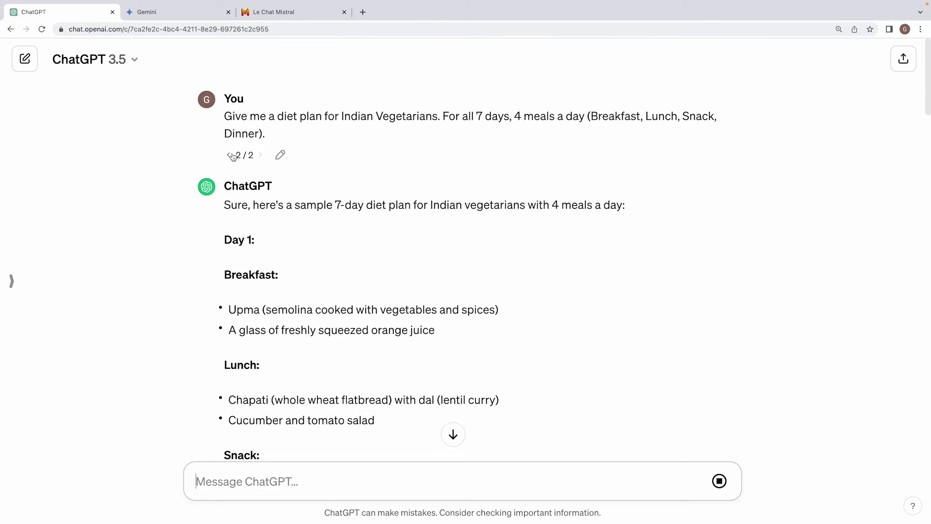
{"action": "scroll", "coordinate": [261, 277], "scroll_direction": "down", "scroll_amount": 1}
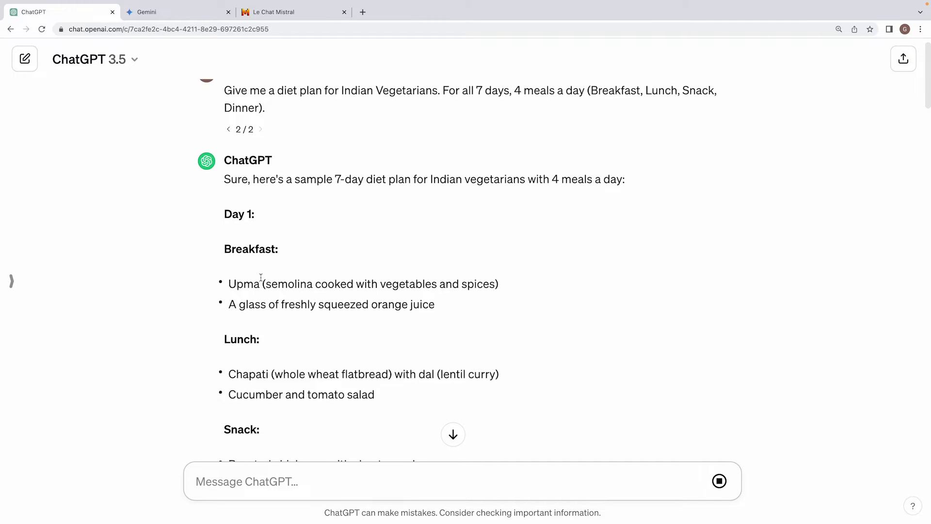
{"action": "scroll", "coordinate": [261, 277], "scroll_direction": "down", "scroll_amount": 1}
{"action": "scroll", "coordinate": [261, 278], "scroll_direction": "down", "scroll_amount": 1}
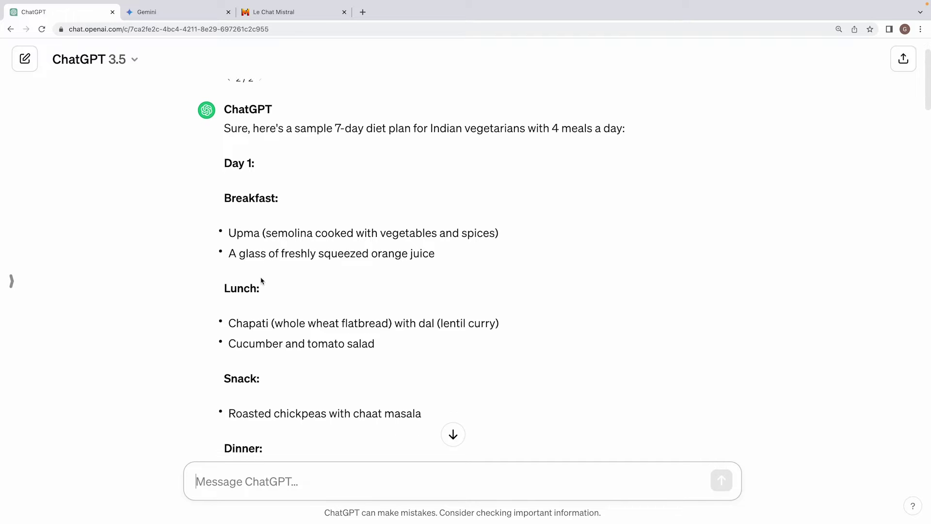
{"action": "scroll", "coordinate": [268, 240], "scroll_direction": "down", "scroll_amount": 3}
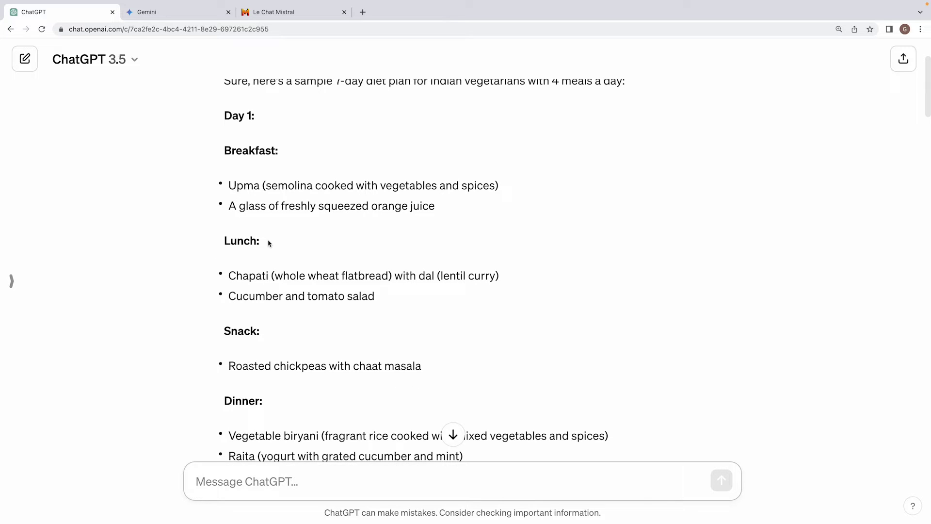
{"action": "scroll", "coordinate": [268, 240], "scroll_direction": "down", "scroll_amount": 20}
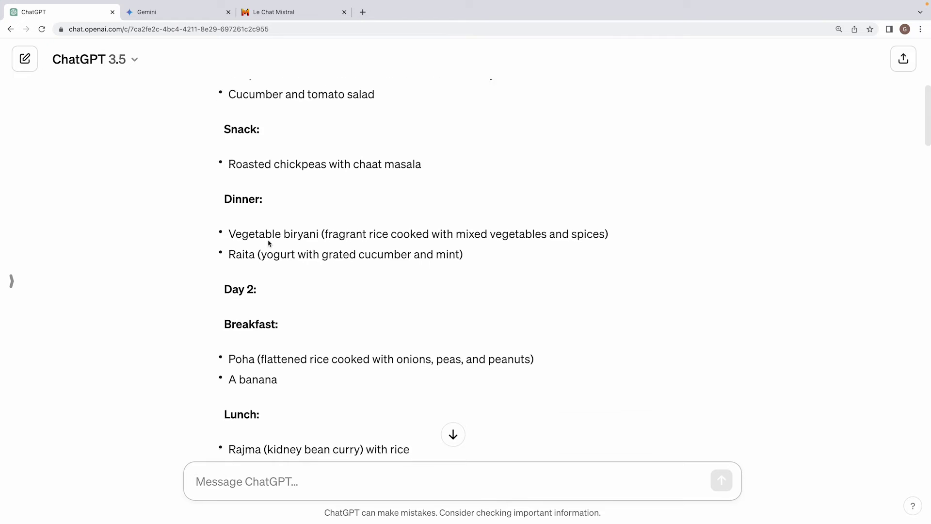
{"action": "scroll", "coordinate": [268, 241], "scroll_direction": "up", "scroll_amount": 20}
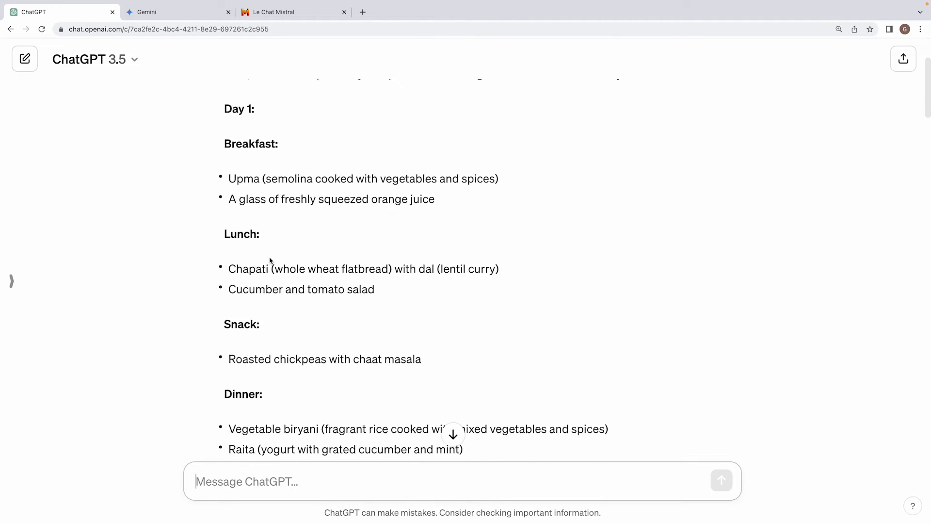
Step: Submit the diet-plan prompt to Gemini and scroll its Day 1 to Day 7 plan
{"action": "left_click", "coordinate": [162, 16]}
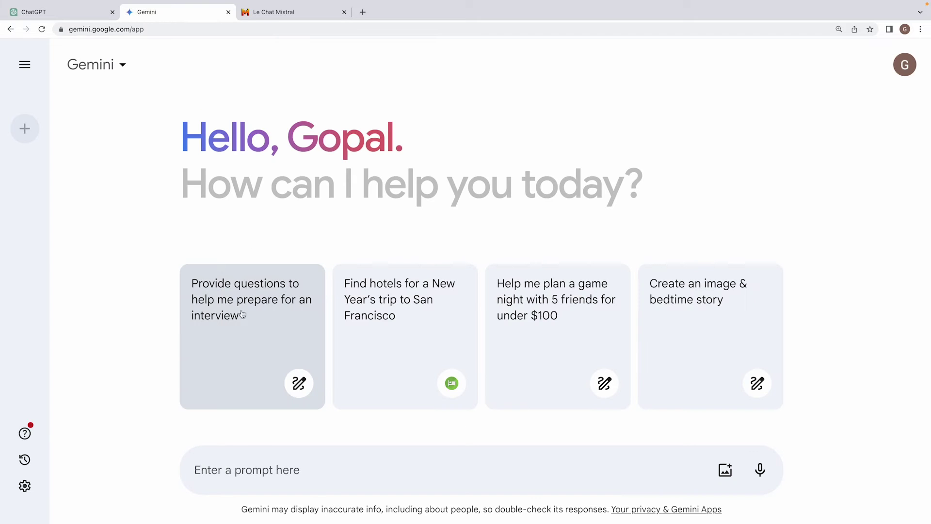
{"action": "left_click", "coordinate": [258, 473]}
{"action": "key", "text": "ctrl+v"}
{"action": "key", "text": "Return"}
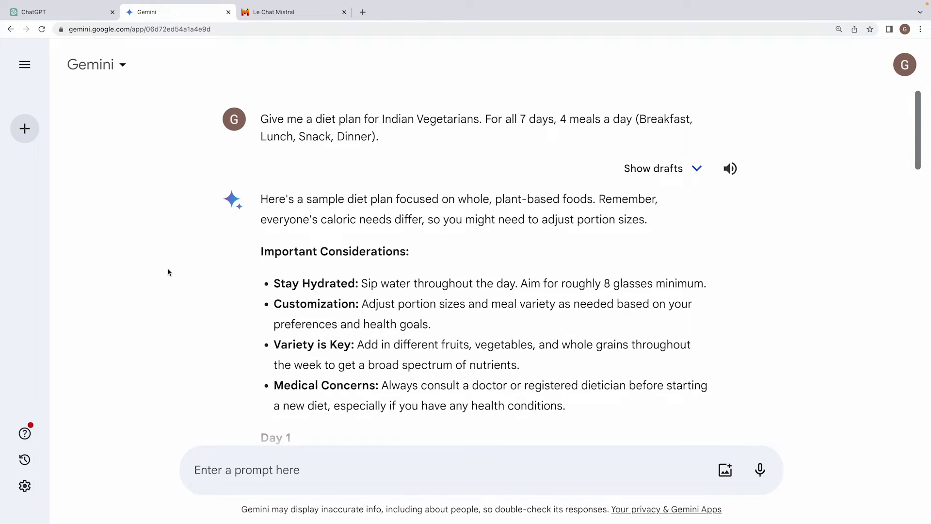
{"action": "scroll", "coordinate": [168, 272], "scroll_direction": "down", "scroll_amount": 2}
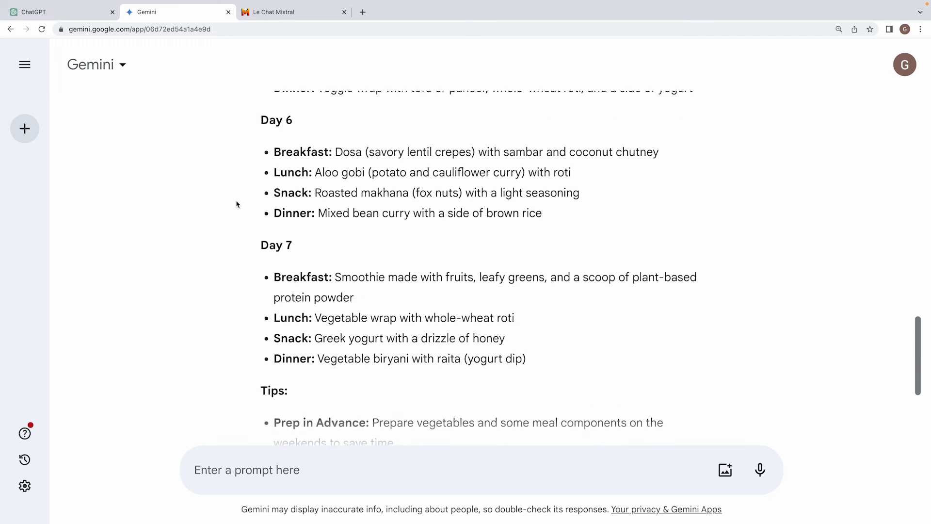
Step: Send the diet-plan prompt to Le Chat Mistral and scroll back through its 7-day plan
{"action": "left_click", "coordinate": [280, 11]}
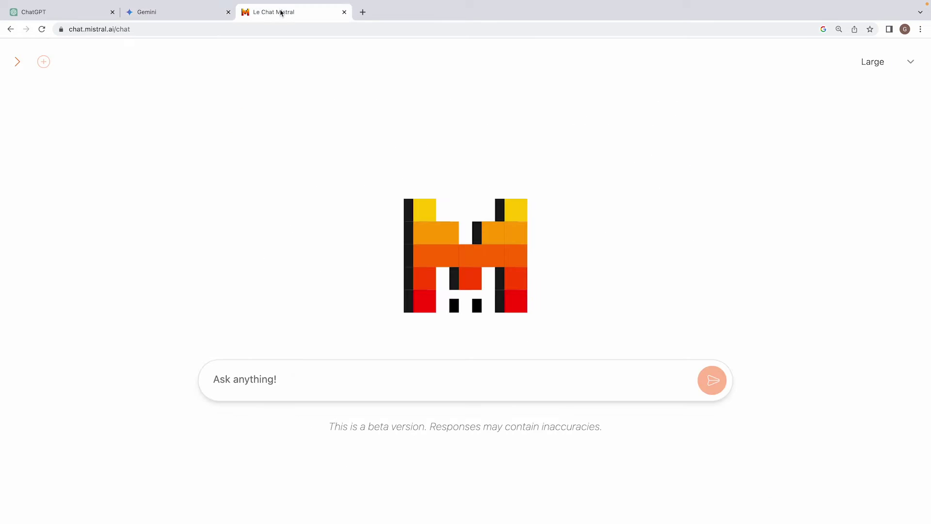
{"action": "key", "text": "ctrl+v"}
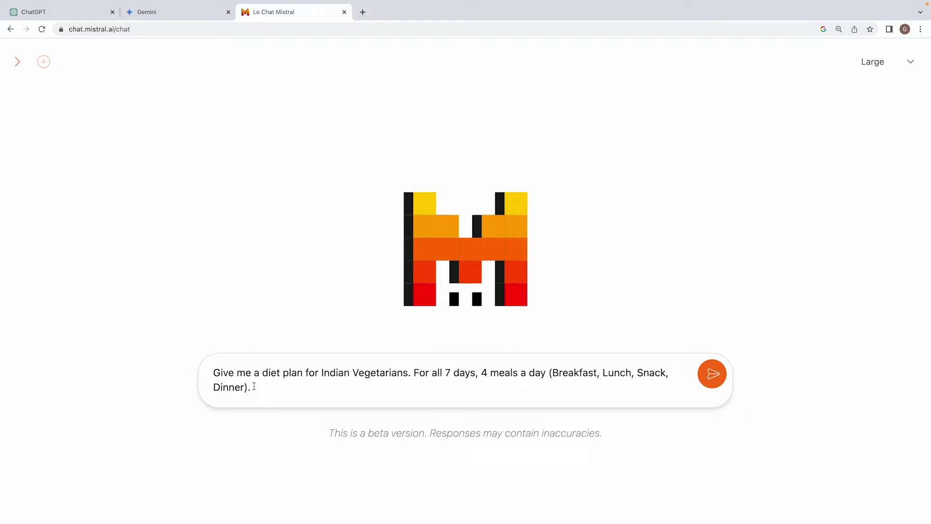
{"action": "key", "text": "Return"}
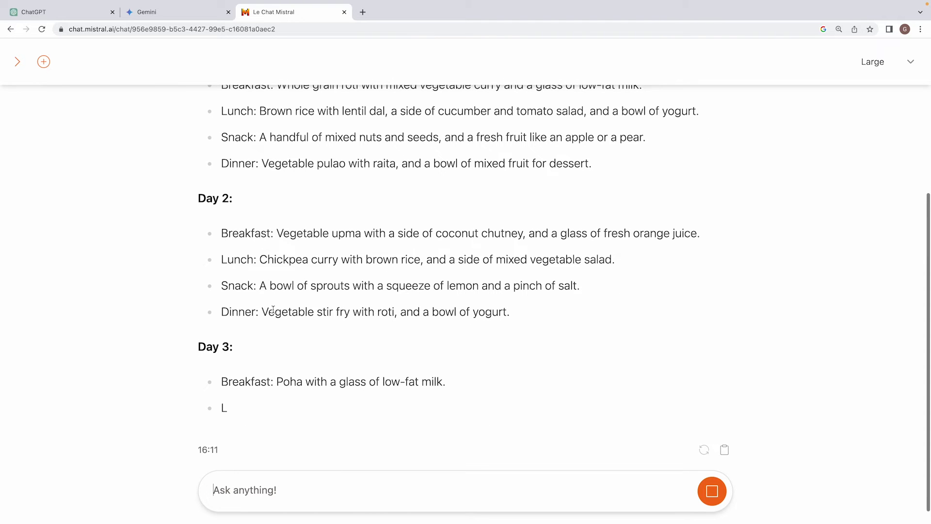
{"action": "scroll", "coordinate": [291, 257], "scroll_direction": "up", "scroll_amount": 10}
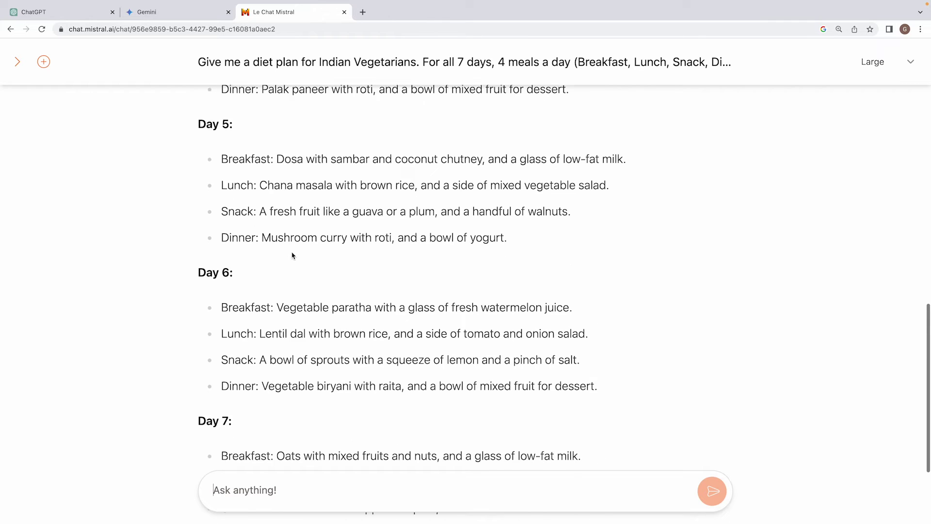
{"action": "scroll", "coordinate": [294, 270], "scroll_direction": "up", "scroll_amount": 8}
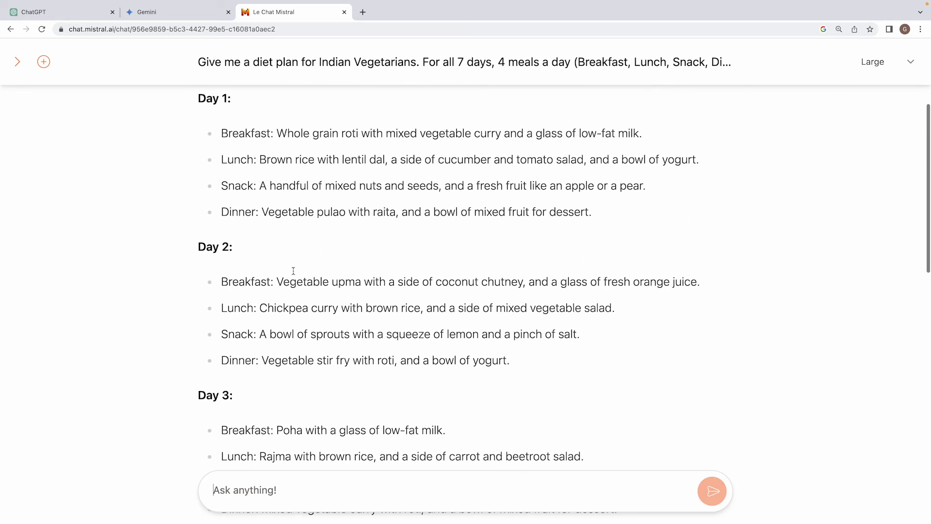
{"action": "scroll", "coordinate": [294, 287], "scroll_direction": "up", "scroll_amount": 1}
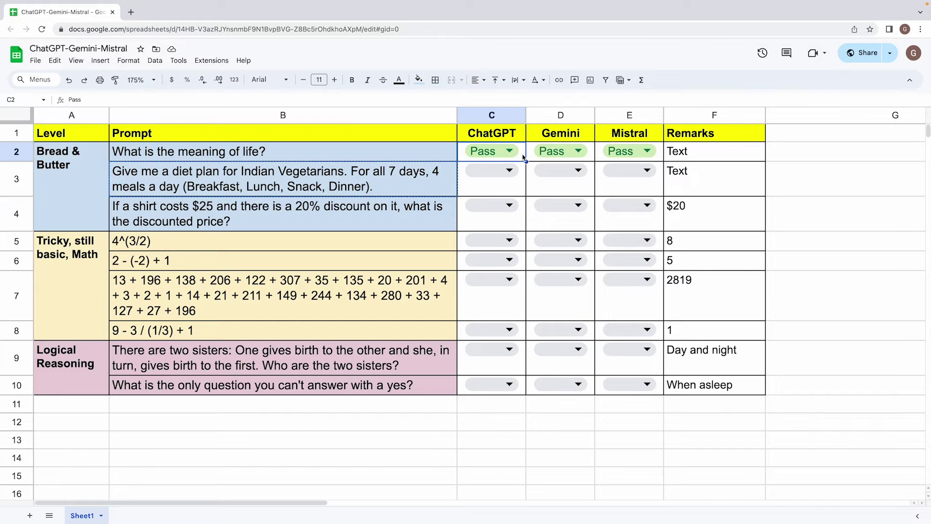
Step: Copy the shirt-discount prompt from B4, check its expected $20 answer, and return to the chatbots
{"action": "left_click", "coordinate": [284, 220]}
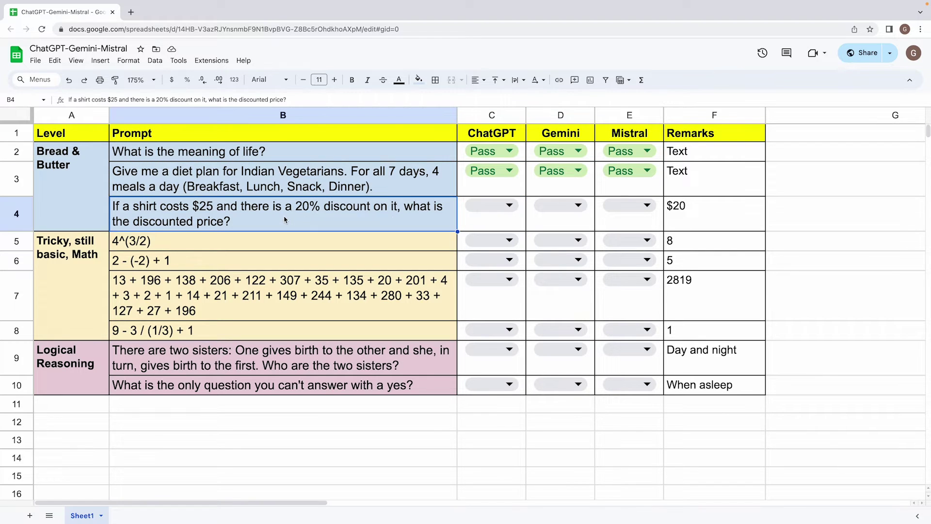
{"action": "key", "text": "ctrl+c"}
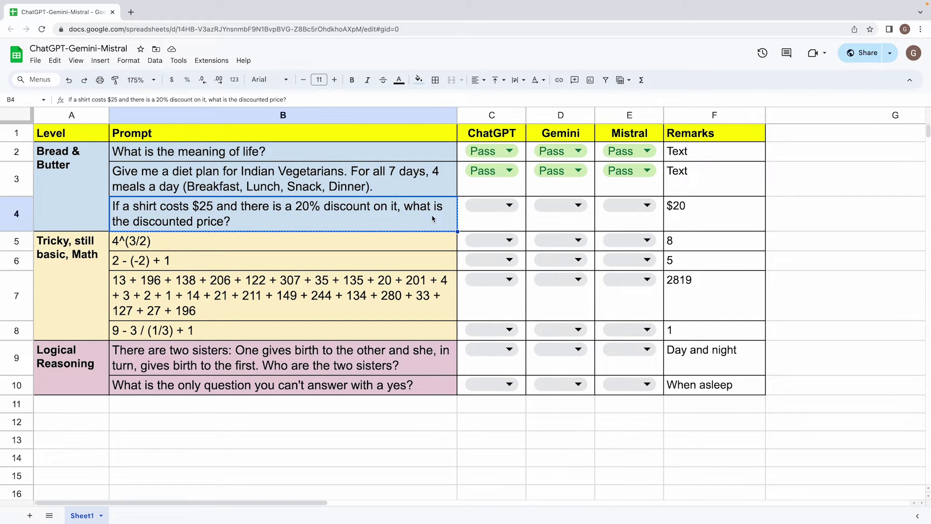
{"action": "left_click", "coordinate": [695, 221]}
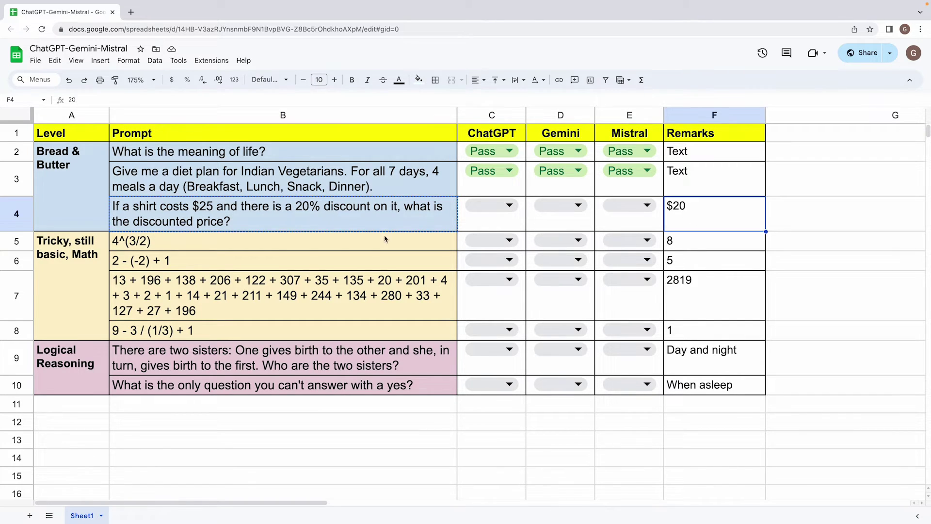
{"action": "left_click", "coordinate": [303, 222]}
{"action": "key", "text": "alt+Tab"}
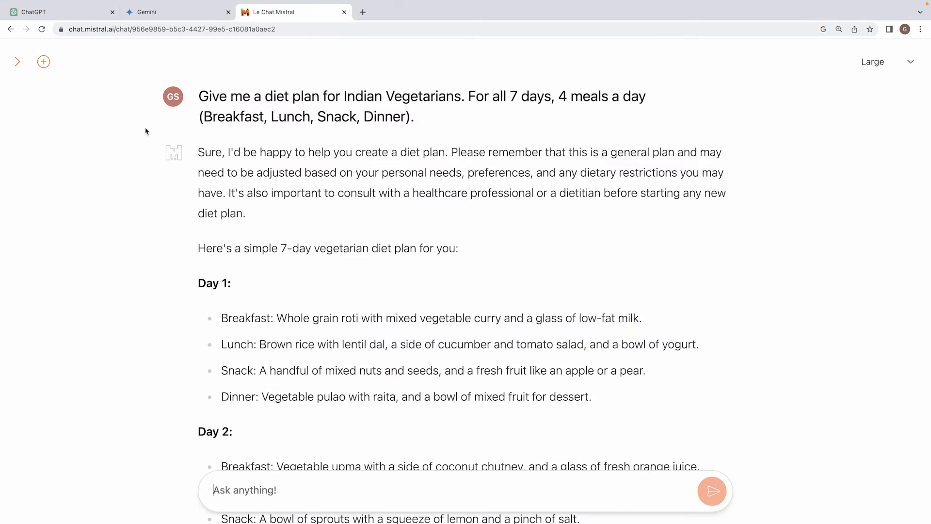
Step: Start fresh ChatGPT and Le Chat Mistral conversations, then go back to the evaluation spreadsheet
{"action": "left_click", "coordinate": [48, 14]}
{"action": "key", "text": "ctrl+shift+o"}
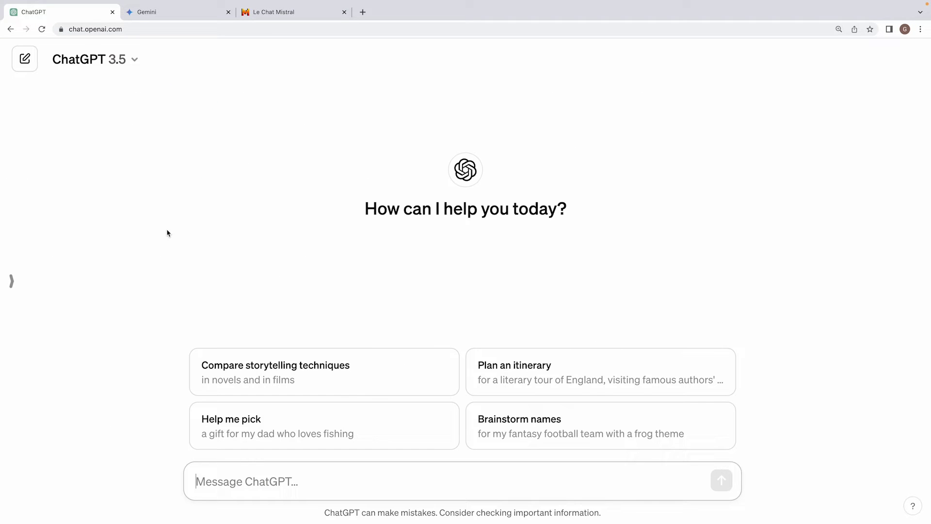
{"action": "left_click", "coordinate": [170, 13]}
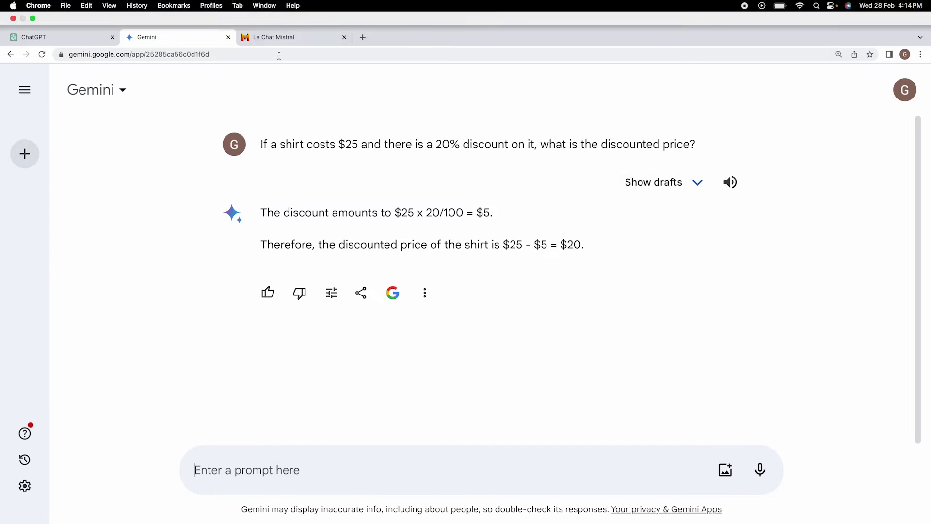
{"action": "left_click", "coordinate": [274, 37]}
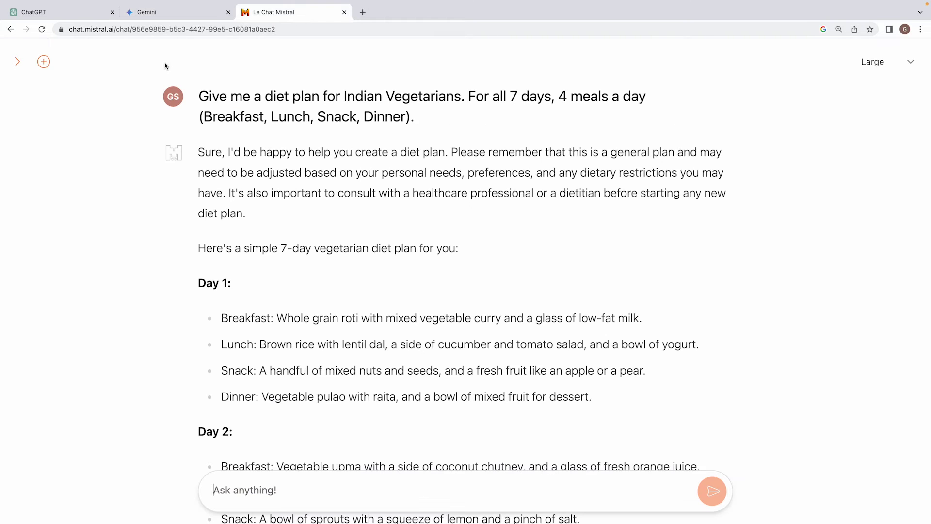
{"action": "left_click", "coordinate": [40, 60]}
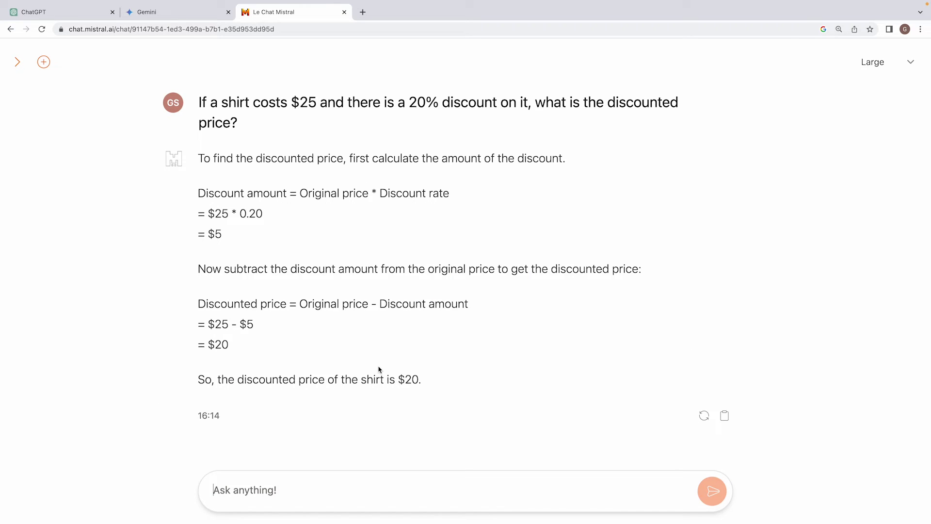
{"action": "key", "text": "ctrl+Right"}
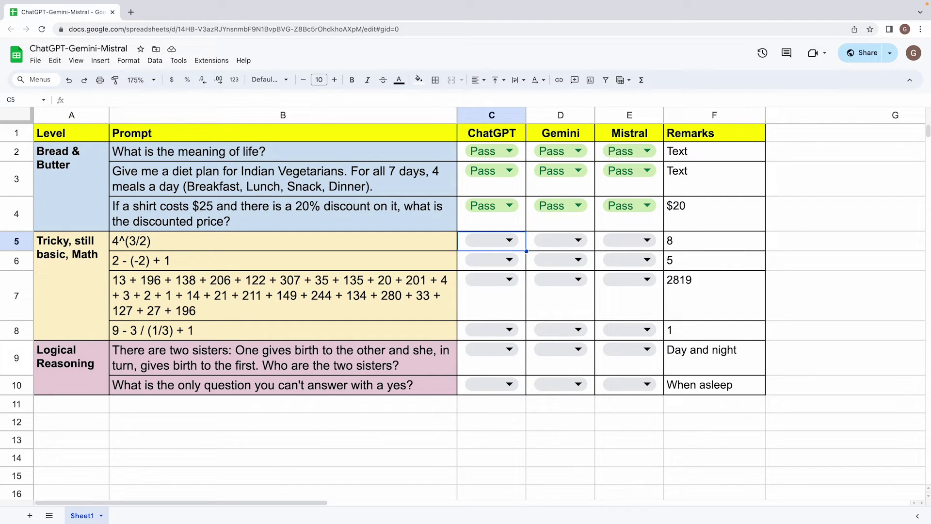
Step: Try prefixing B5's 4^(3/2) prompt with an equals sign, then cancel the edit
{"action": "left_click", "coordinate": [284, 241]}
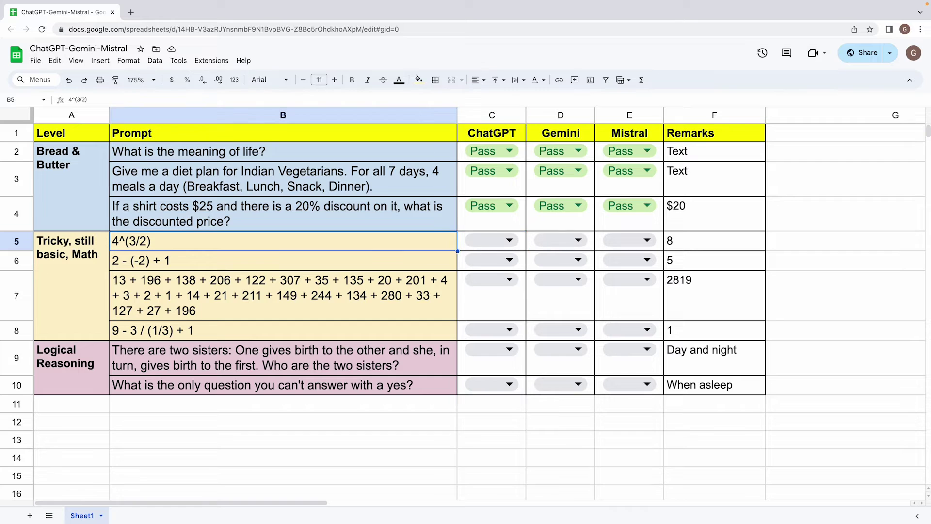
{"action": "double_click", "coordinate": [113, 244]}
{"action": "type", "text": "="}
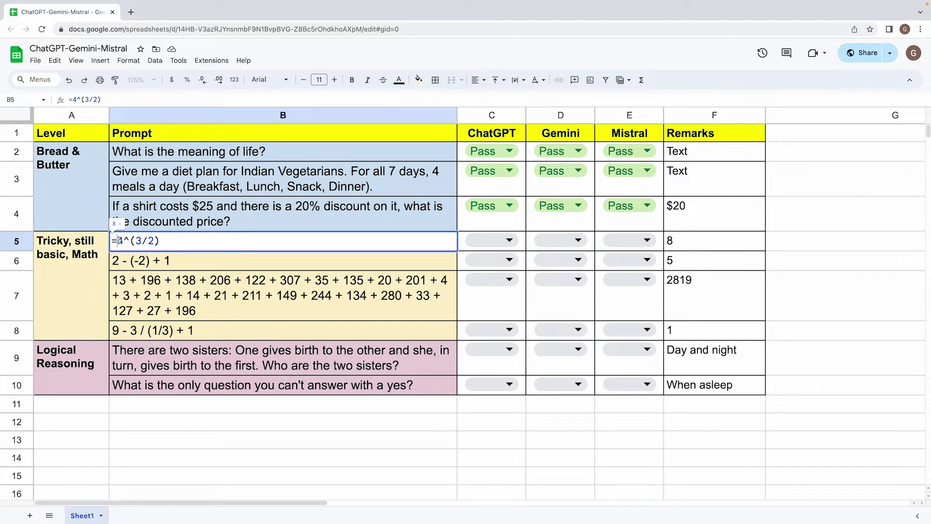
{"action": "key", "text": "Escape"}
{"action": "left_click", "coordinate": [138, 262]}
Step: Copy the 4^(3/2) prompt from B5 and switch to the chatbot window
{"action": "left_click", "coordinate": [153, 243]}
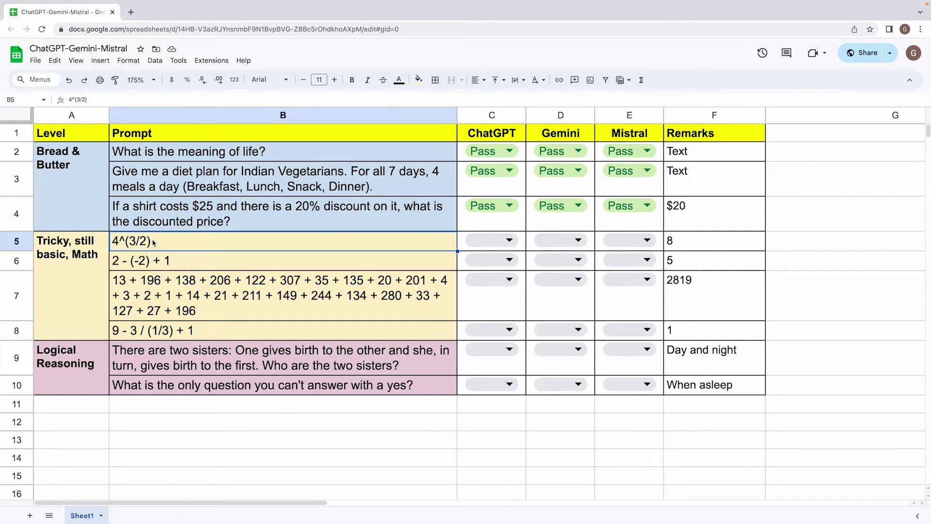
{"action": "key", "text": "ctrl+c"}
{"action": "key", "text": "ctrl+Left"}
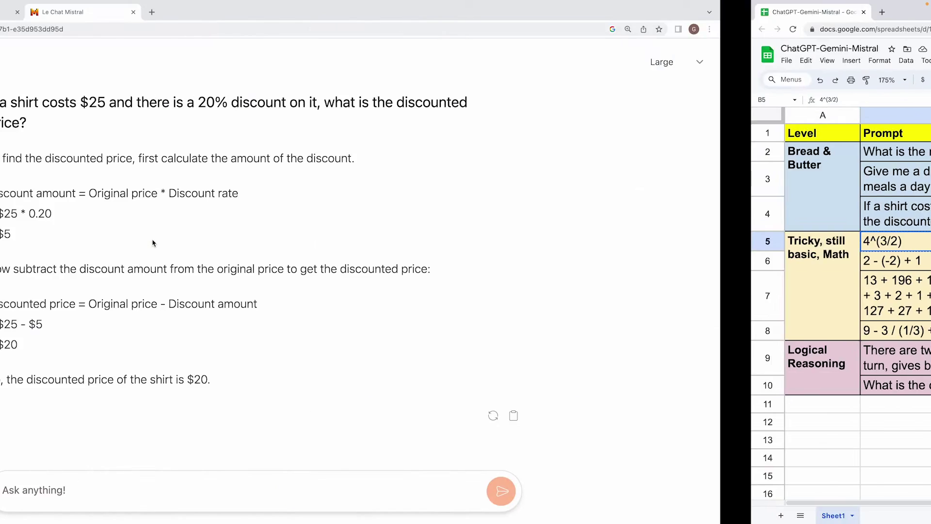
Step: Ask ChatGPT the 4^(3/2) prompt
{"action": "left_click", "coordinate": [58, 13]}
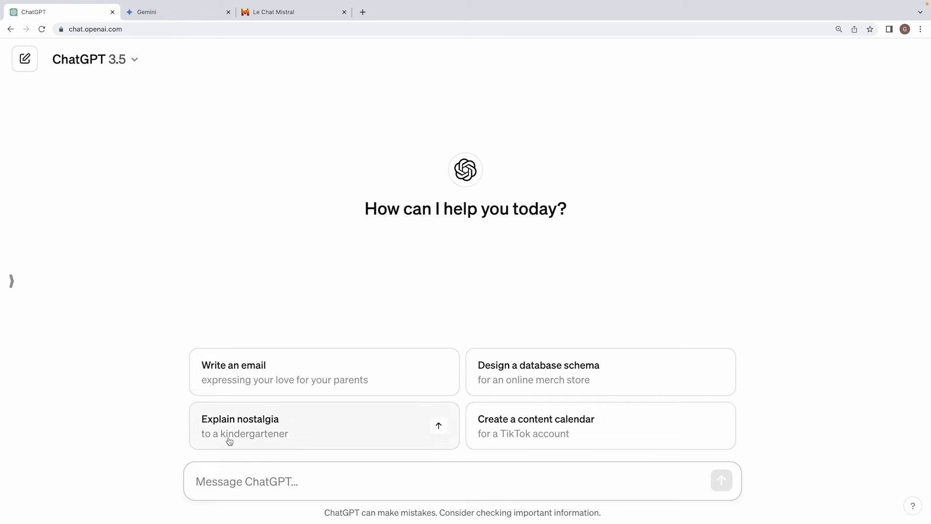
{"action": "left_click", "coordinate": [242, 482]}
{"action": "key", "text": "ctrl+v"}
{"action": "key", "text": "Return"}
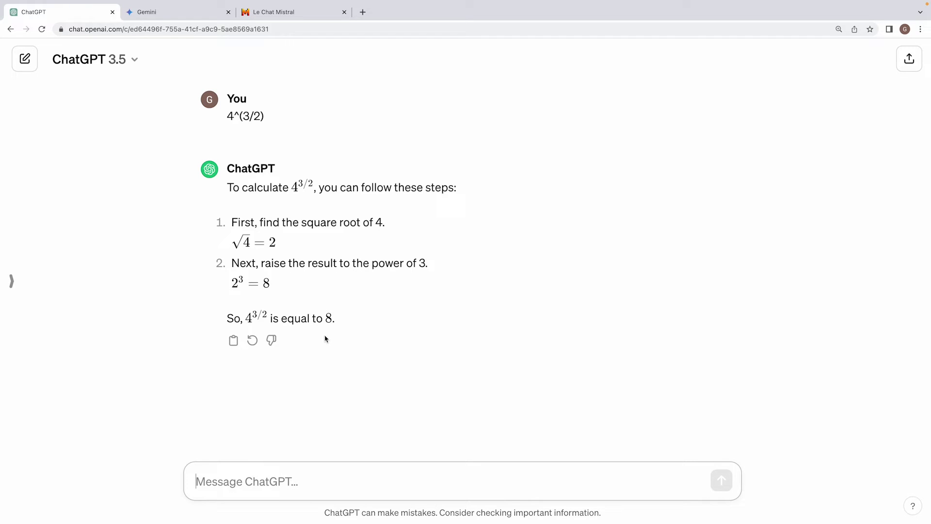
Step: Ask Gemini 4^(3/2) and compare its 2√4 answer with Mistral's 8
{"action": "left_click", "coordinate": [174, 18]}
{"action": "key", "text": "super+v"}
{"action": "key", "text": "Return"}
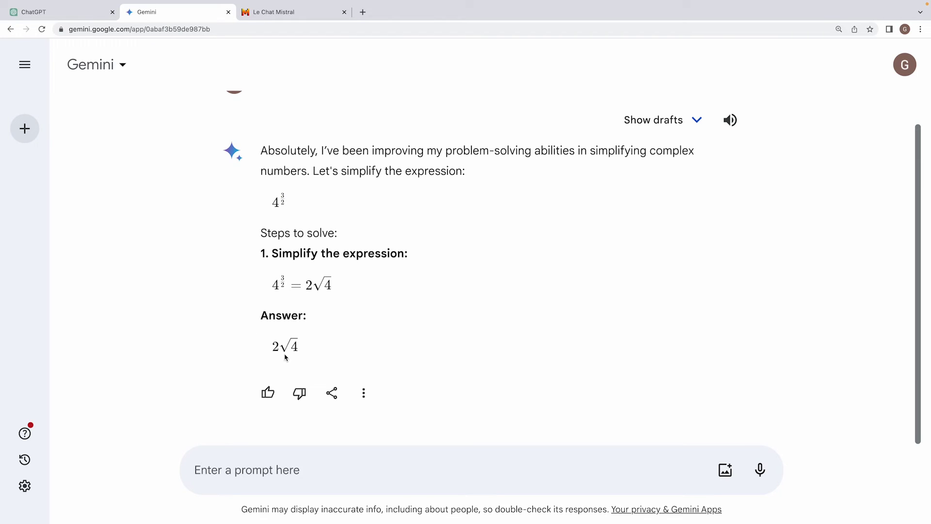
{"action": "scroll", "coordinate": [260, 327], "scroll_direction": "up", "scroll_amount": 1}
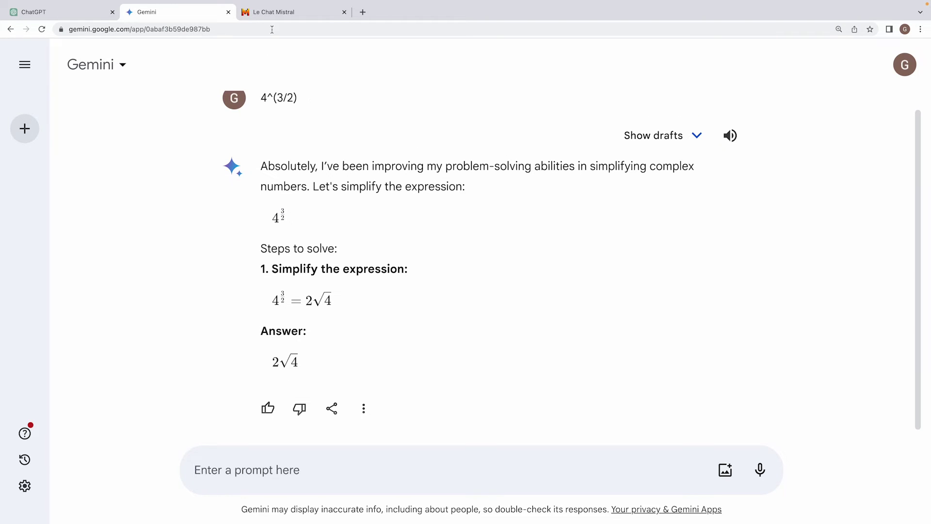
{"action": "left_click", "coordinate": [271, 12]}
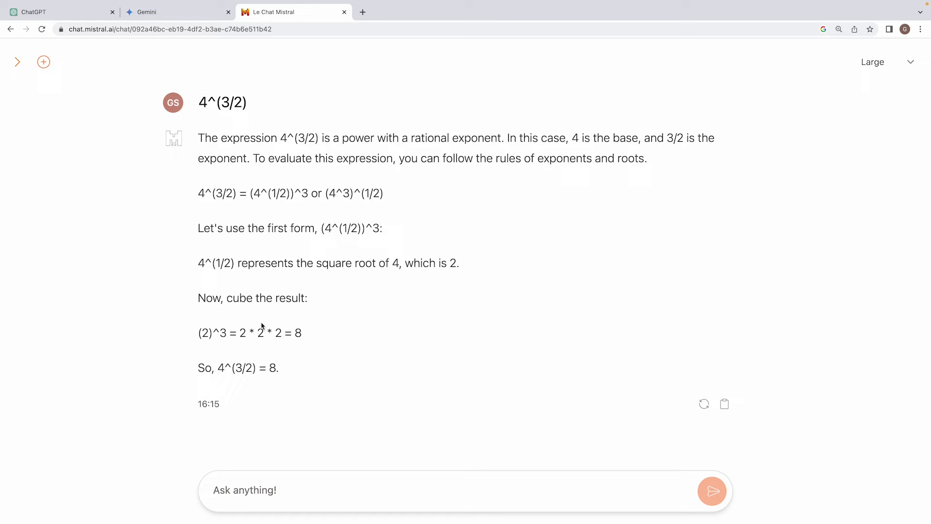
{"action": "left_click", "coordinate": [163, 12]}
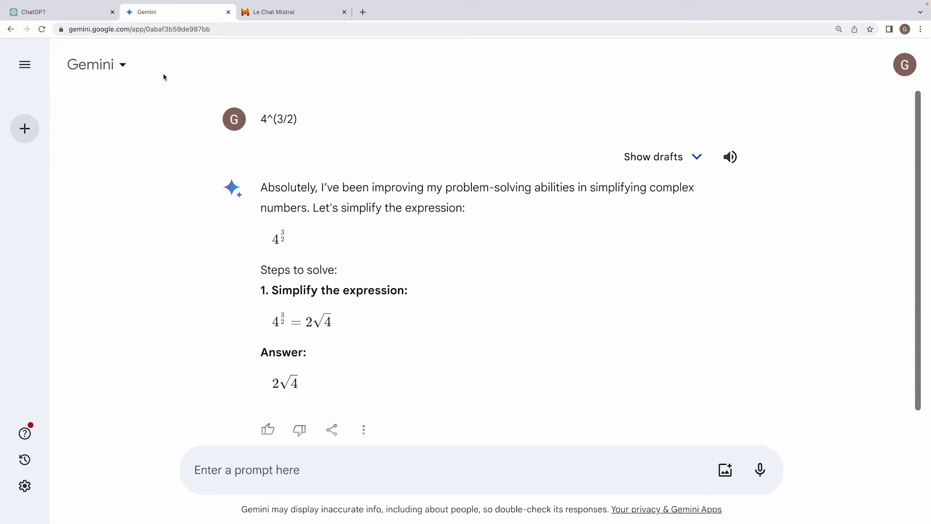
{"action": "key", "text": "super+Tab"}
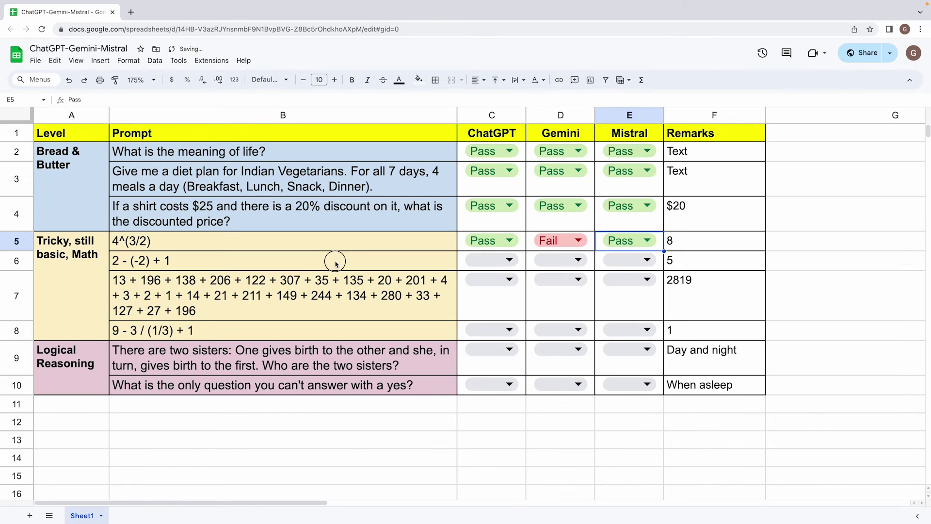
Step: Copy the 2 - (-2) + 1 prompt from B6 and send it to ChatGPT
{"action": "left_click", "coordinate": [337, 265]}
{"action": "key", "text": "ctrl+c"}
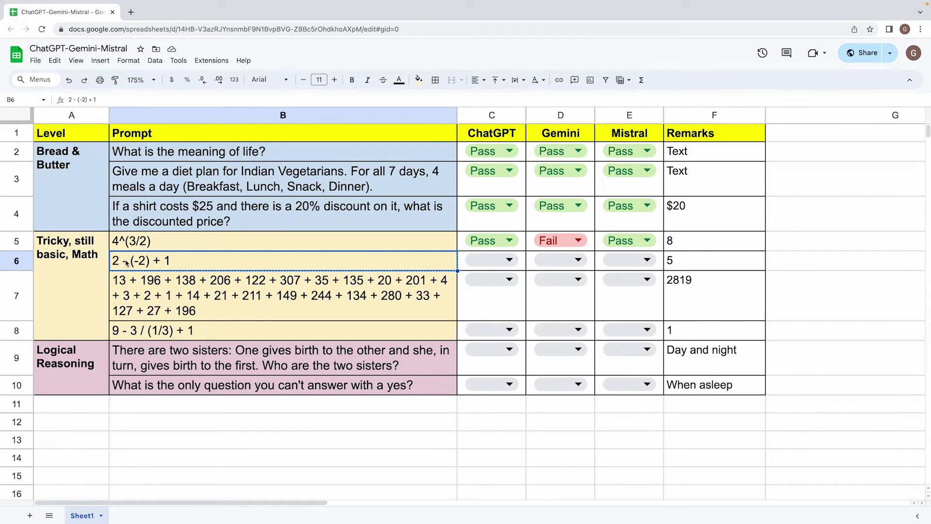
{"action": "key", "text": "ctrl+Right"}
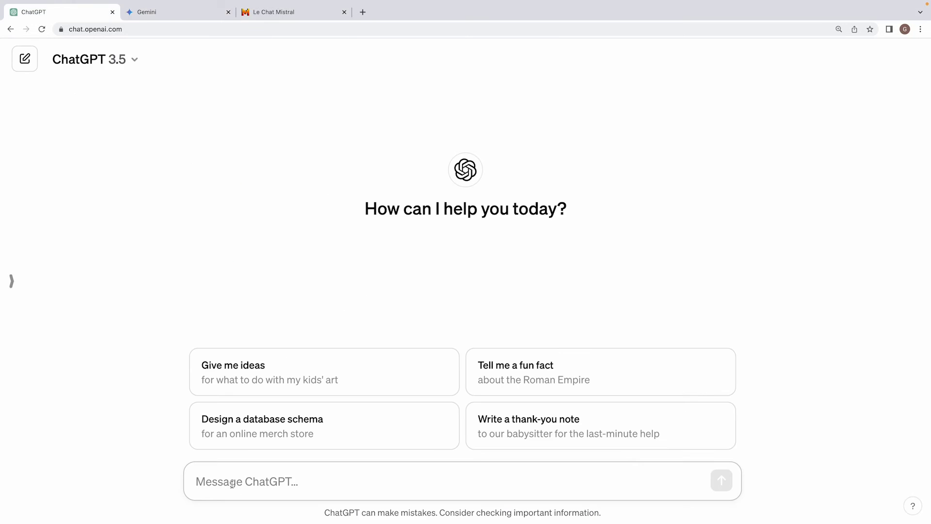
{"action": "key", "text": "super+v"}
{"action": "key", "text": "Return"}
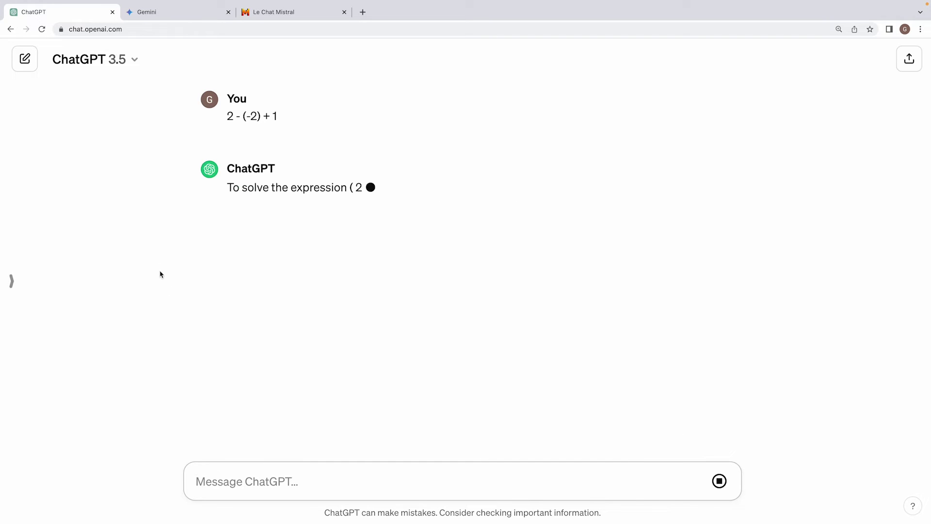
Step: Send the 2 - (-2) + 1 prompt to Gemini and Le Chat Mistral
{"action": "left_click", "coordinate": [190, 12]}
{"action": "left_click", "coordinate": [269, 466]}
{"action": "key", "text": "super+v"}
{"action": "key", "text": "Return"}
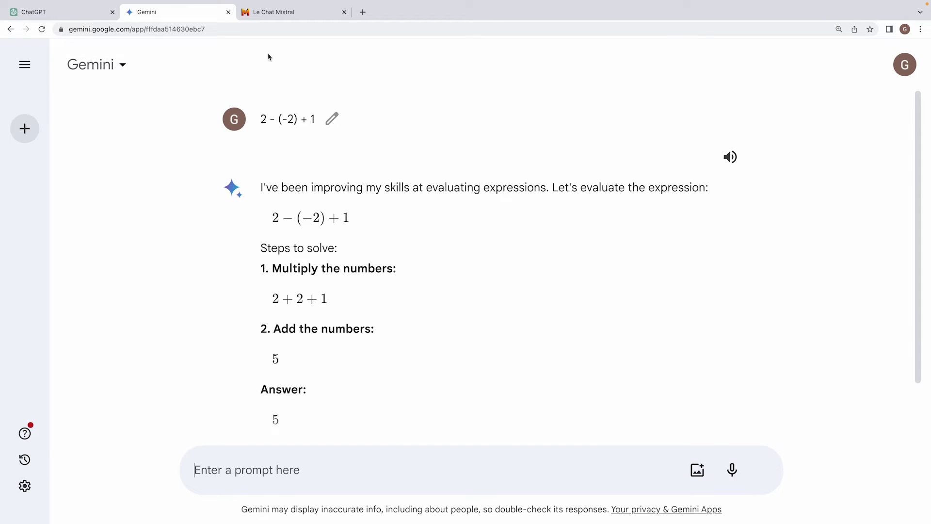
{"action": "left_click", "coordinate": [301, 12]}
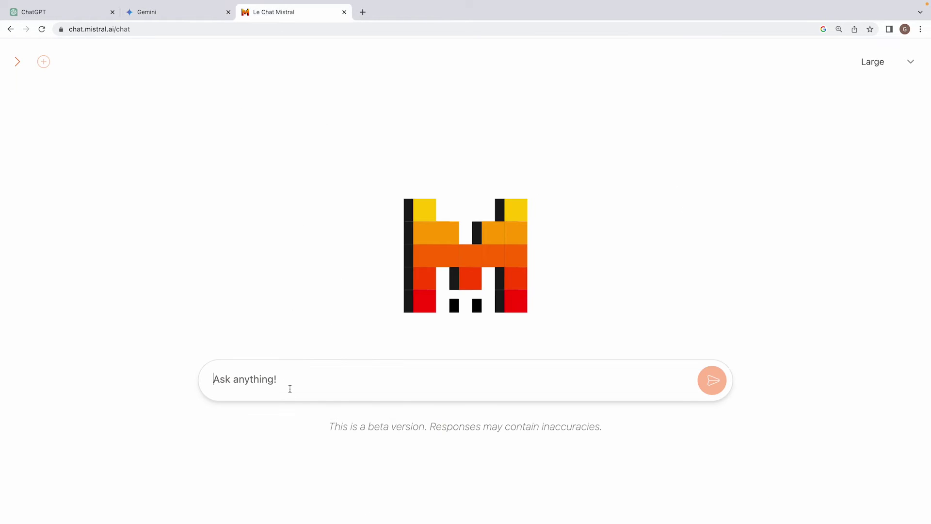
{"action": "key", "text": "super+v"}
{"action": "key", "text": "Return"}
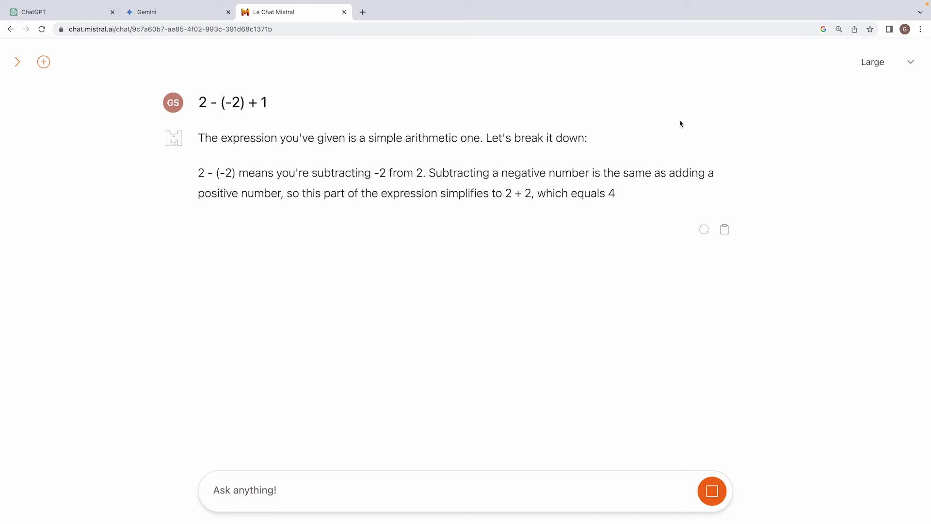
Step: Confirm Mistral is using the Large model, then select the ChatGPT mark cell in Sheets
{"action": "left_click", "coordinate": [909, 63]}
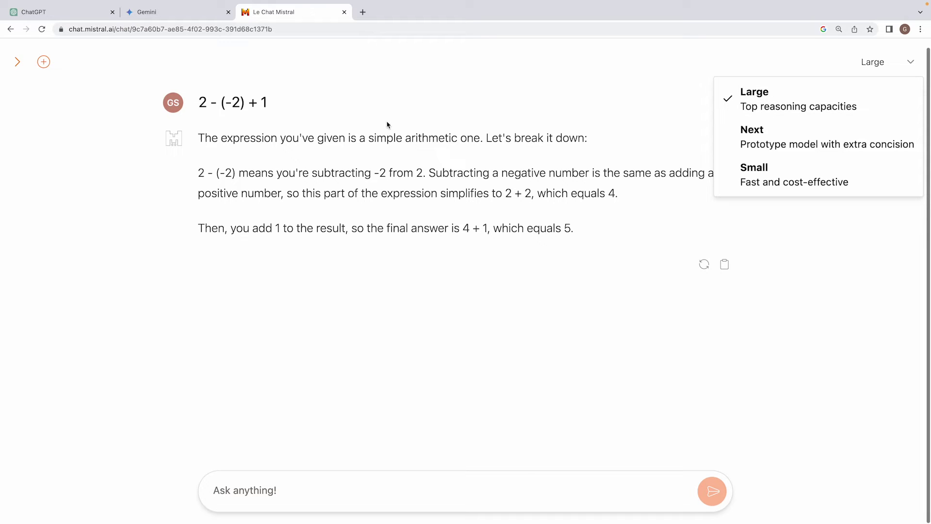
{"action": "left_click", "coordinate": [331, 147]}
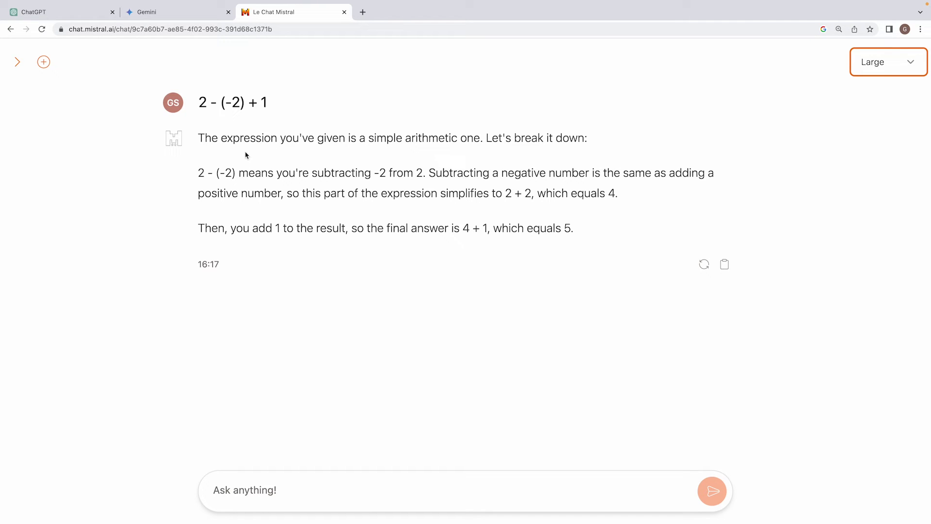
{"action": "left_click", "coordinate": [42, 44]}
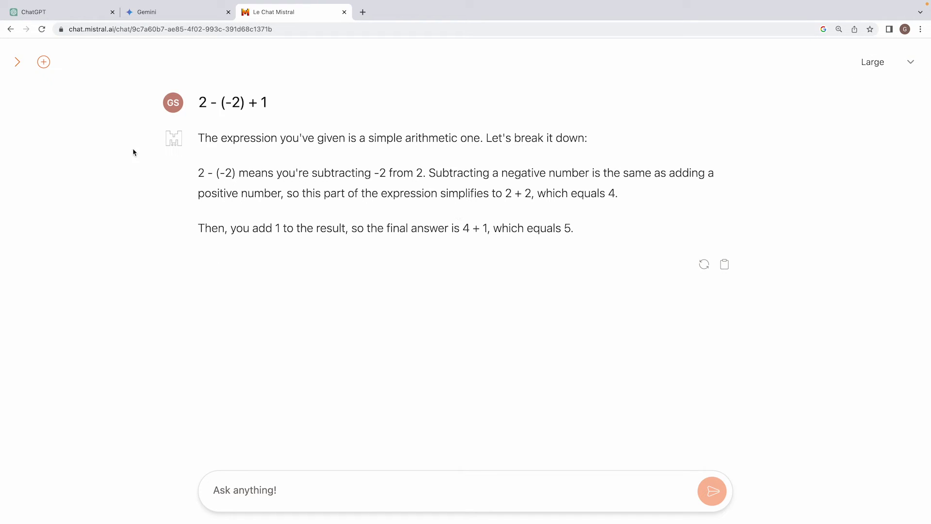
{"action": "key", "text": "ctrl+Right"}
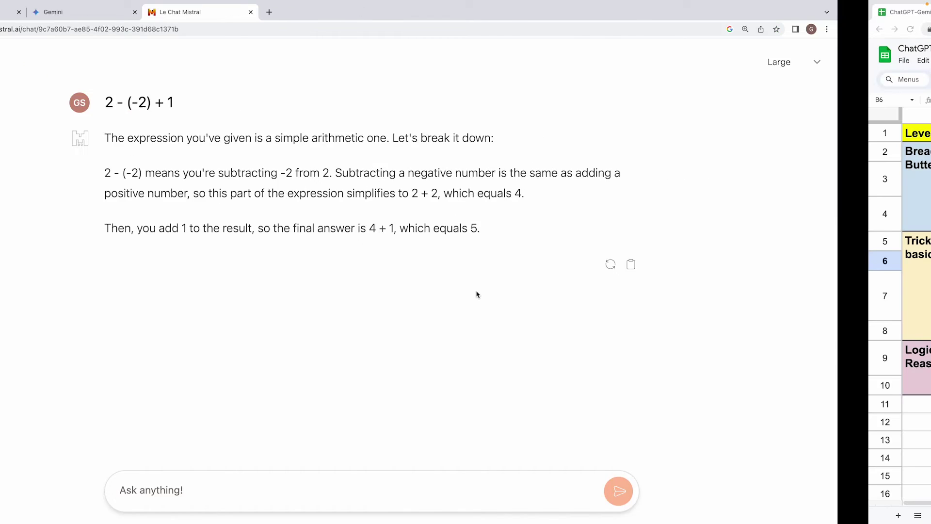
{"action": "left_click", "coordinate": [464, 247]}
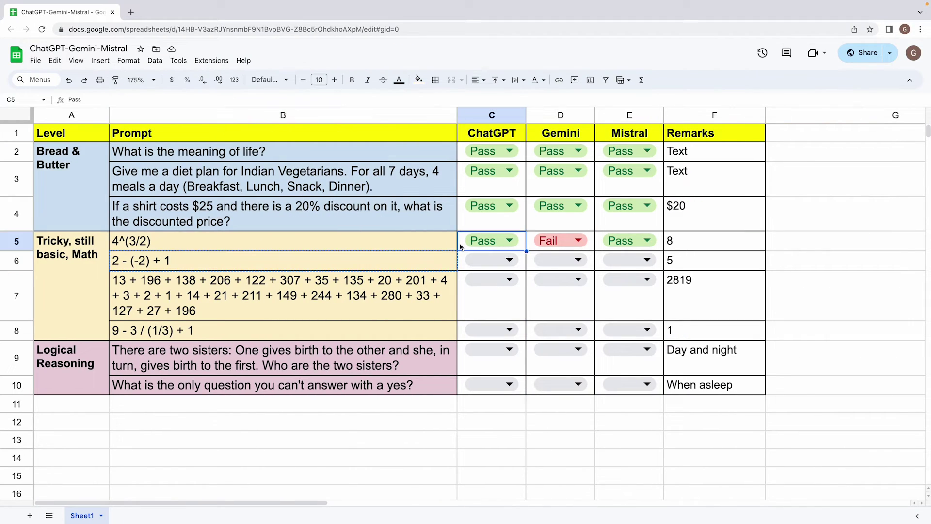
Step: Paste Pass into C6:E6 for 2 - (-2) + 1, then select the long-sum prompt in B7
{"action": "key", "text": "Down"}
{"action": "key", "text": "shift+Right"}
{"action": "key", "text": "shift+Right"}
{"action": "key", "text": "ctrl+v"}
{"action": "key", "text": "Down"}
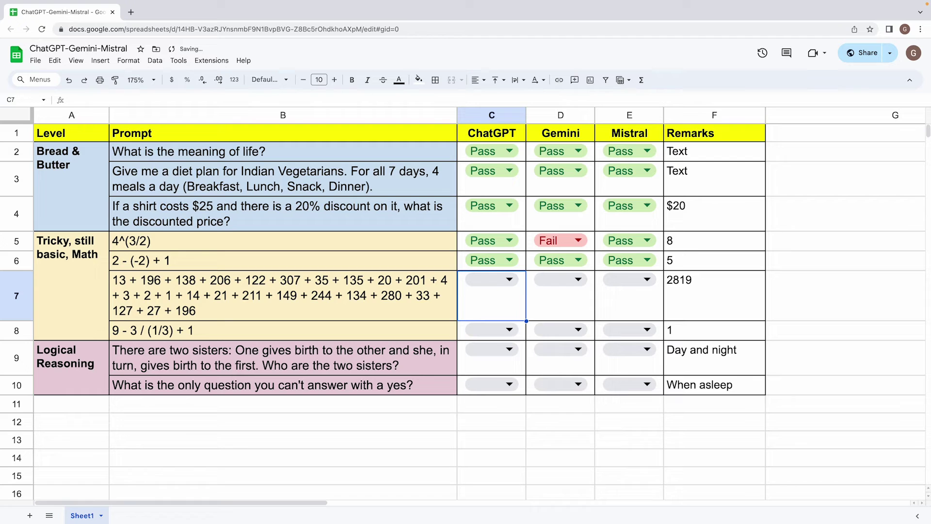
{"action": "left_click", "coordinate": [122, 291]}
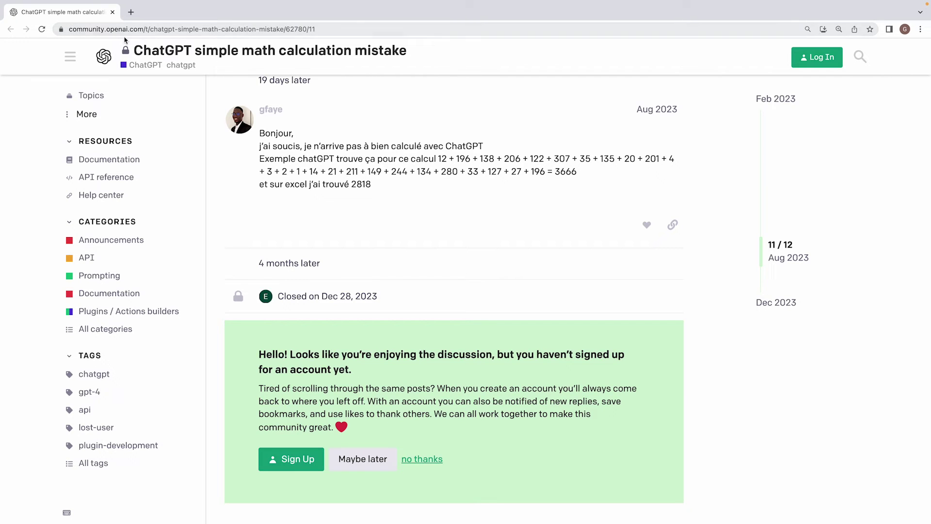
Step: Highlight the long sum in the forum's simple math calculation mistake post
{"action": "scroll", "coordinate": [232, 204], "scroll_direction": "up", "scroll_amount": 1}
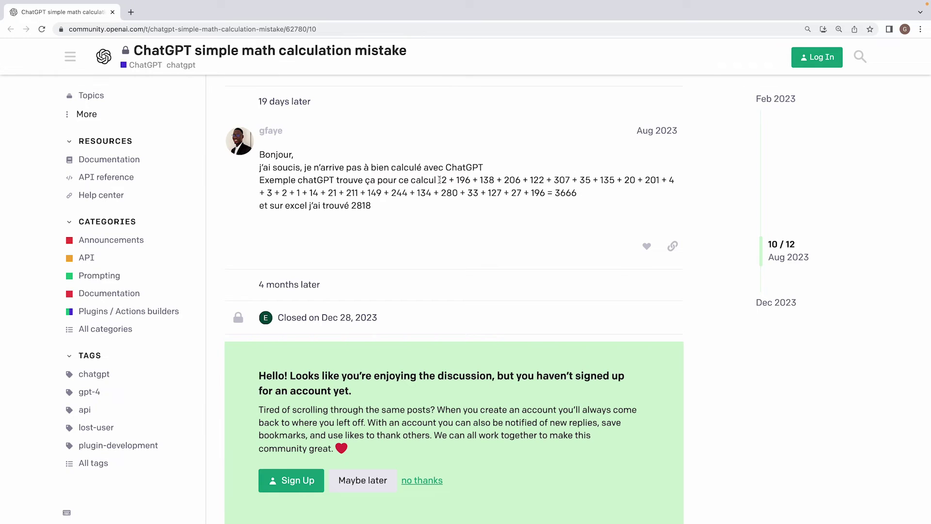
{"action": "left_click_drag", "start_coordinate": [440, 180], "coordinate": [546, 196]}
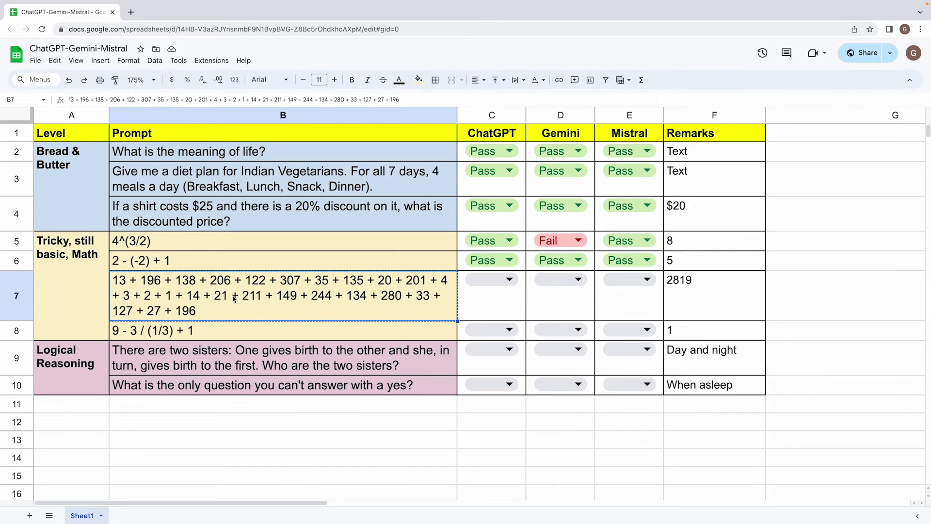
Step: Preview B7's 2819 total with a temporary equals sign, keep it plain text, and copy it
{"action": "double_click", "coordinate": [234, 298]}
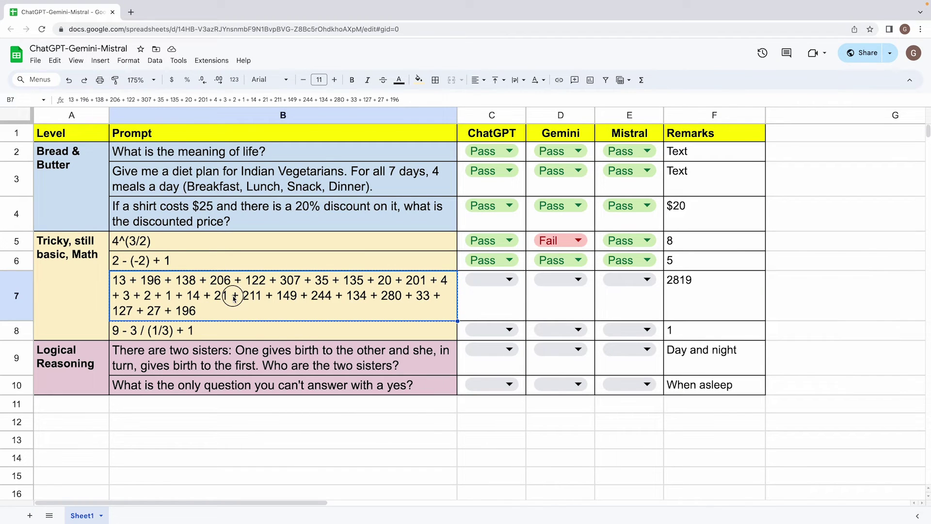
{"action": "left_click", "coordinate": [114, 280]}
{"action": "type", "text": "="}
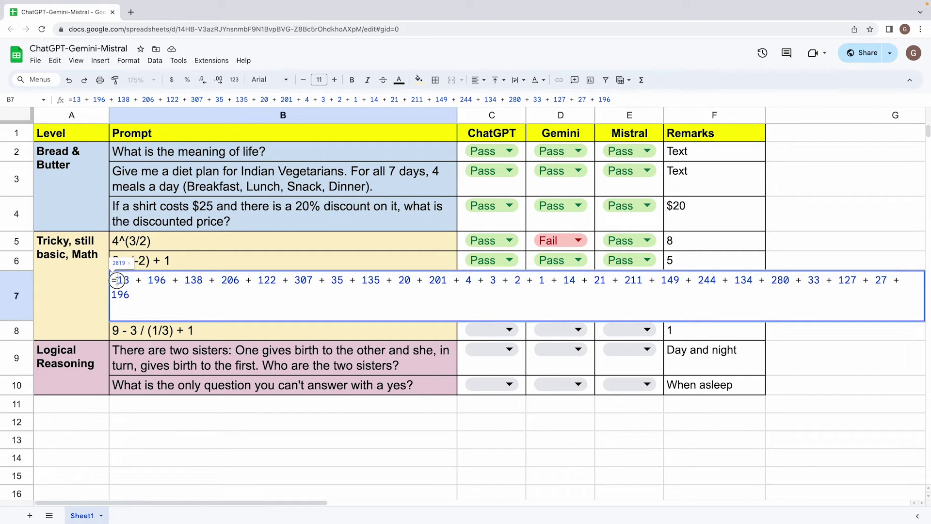
{"action": "left_click", "coordinate": [117, 280]}
{"action": "key", "text": "BackSpace"}
{"action": "key", "text": "Return"}
{"action": "left_click", "coordinate": [138, 297]}
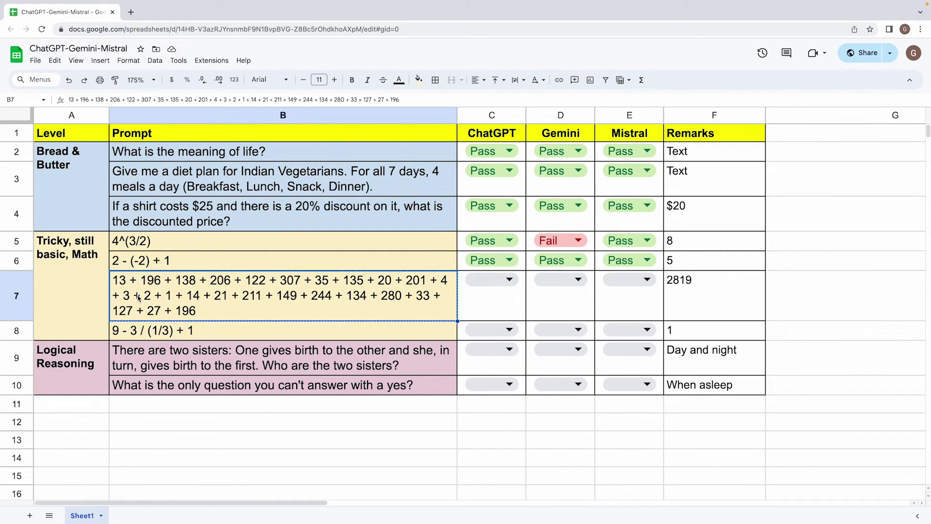
{"action": "key", "text": "super+Tab"}
Step: Send the long sum to ChatGPT, Gemini and Le Chat Mistral, getting 3255, 4925 and 3000
{"action": "left_click", "coordinate": [247, 487]}
{"action": "key", "text": "super+v"}
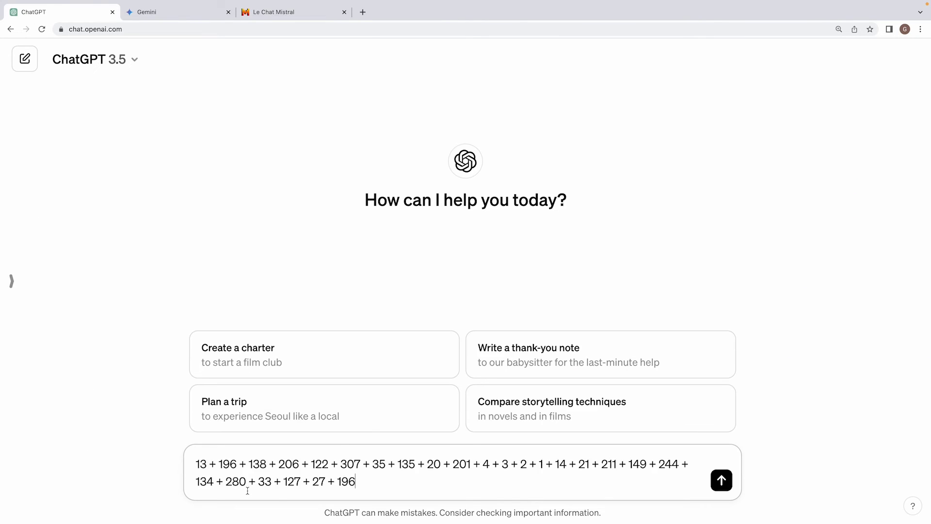
{"action": "key", "text": "Return"}
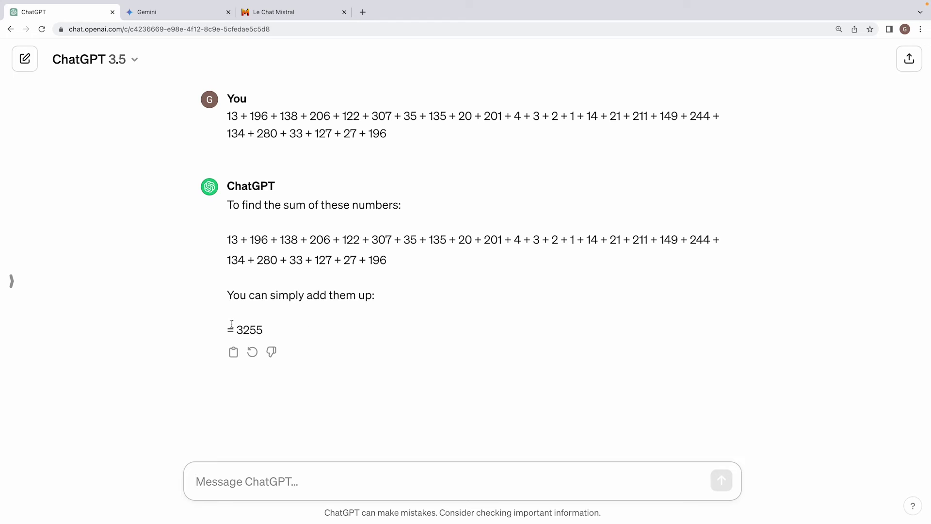
{"action": "left_click", "coordinate": [160, 12]}
{"action": "key", "text": "super+v"}
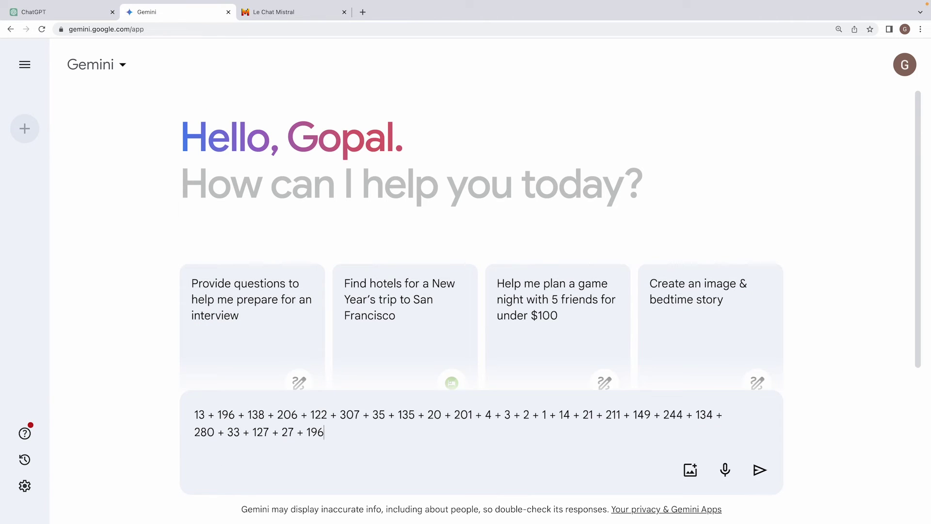
{"action": "key", "text": "Return"}
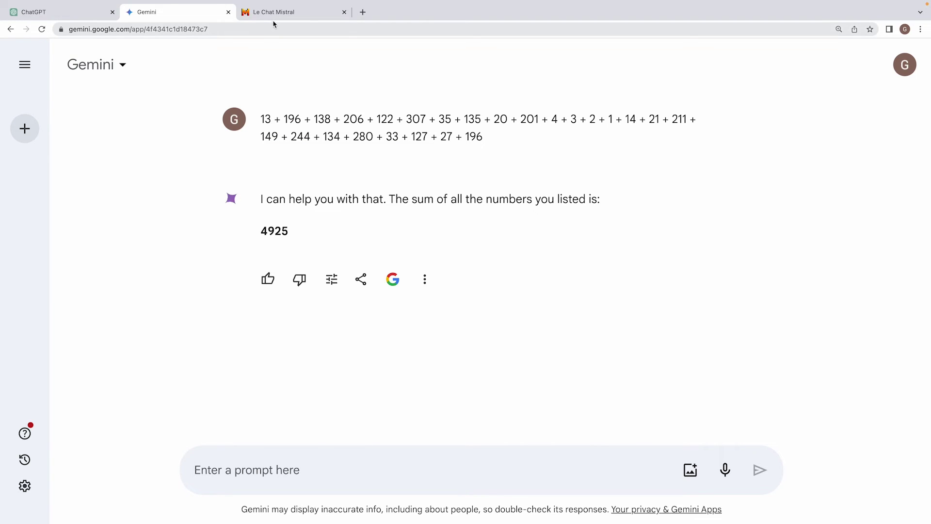
{"action": "left_click", "coordinate": [276, 13]}
{"action": "key", "text": "super+v"}
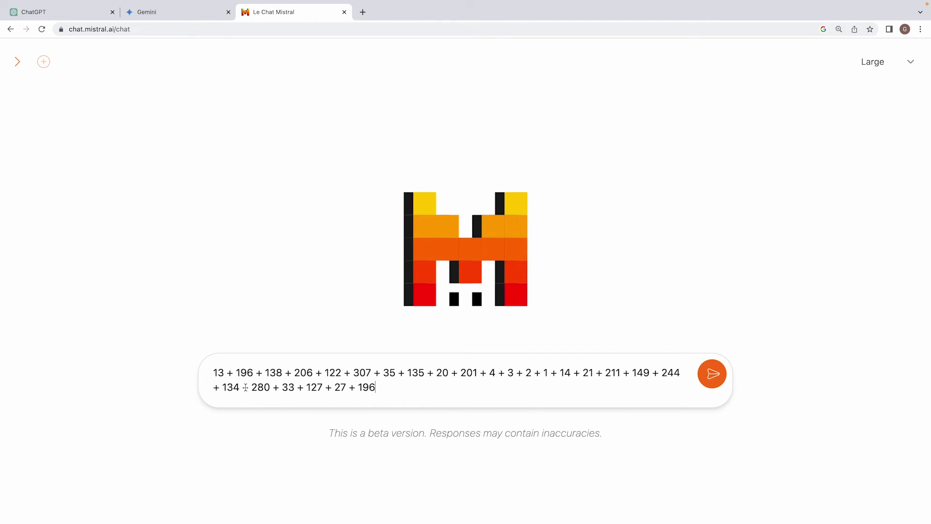
{"action": "key", "text": "Return"}
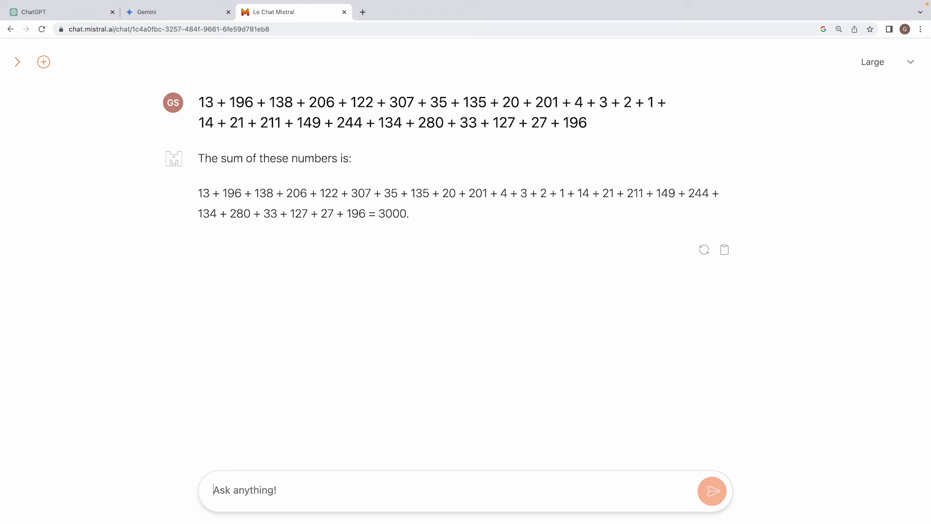
Step: Mark row 7's long-sum result as Fail
{"action": "key", "text": "ctrl+Right"}
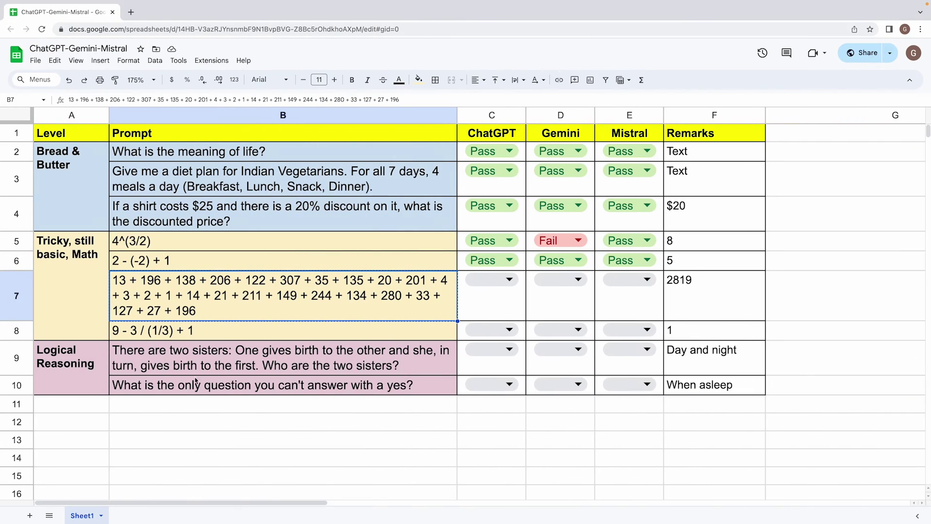
{"action": "left_click", "coordinate": [494, 281]}
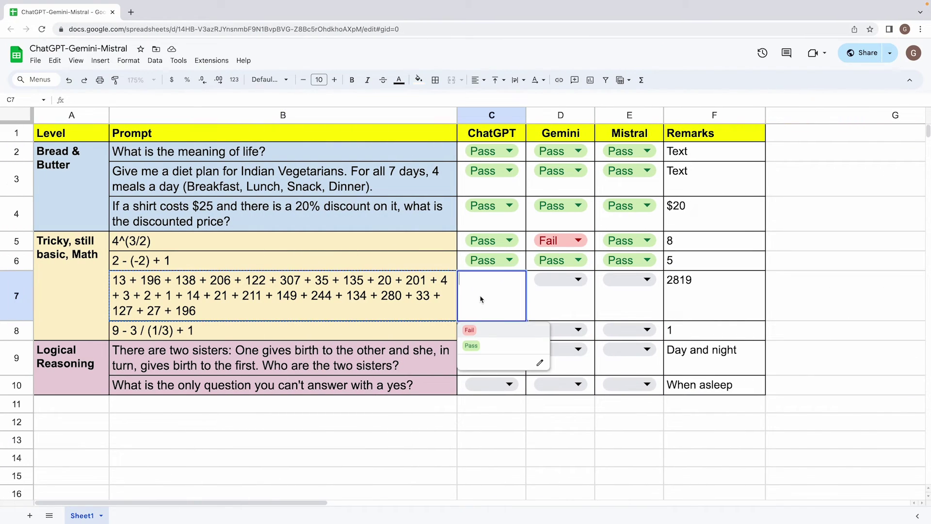
{"action": "left_click", "coordinate": [479, 326]}
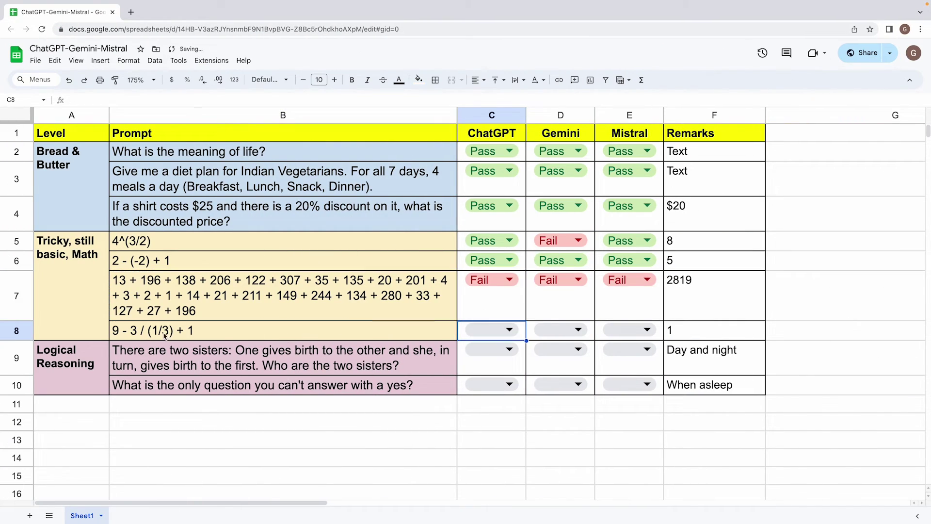
Step: Preview 9 - 3 / (1/3) + 1 in B8 with a temporary equals sign, leaving it unchanged
{"action": "left_click", "coordinate": [147, 333]}
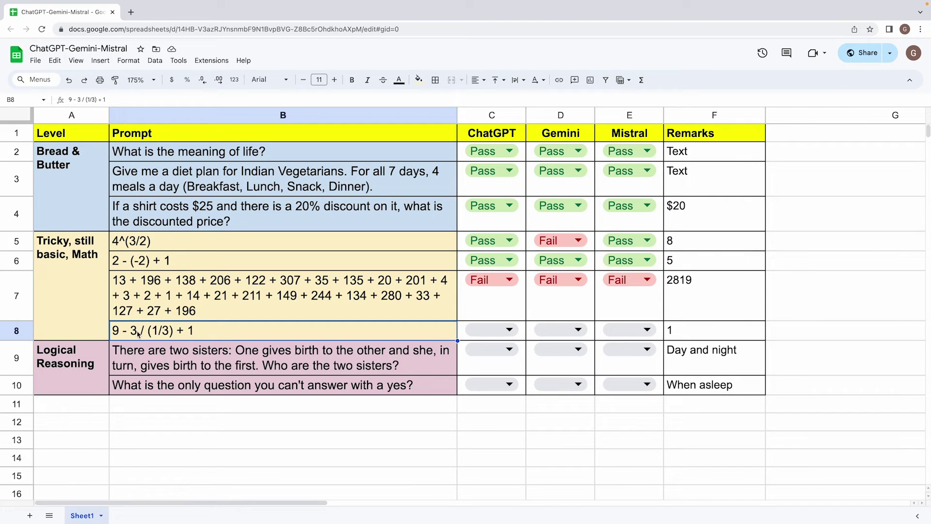
{"action": "double_click", "coordinate": [134, 331]}
{"action": "left_click_drag", "start_coordinate": [129, 331], "coordinate": [175, 330]}
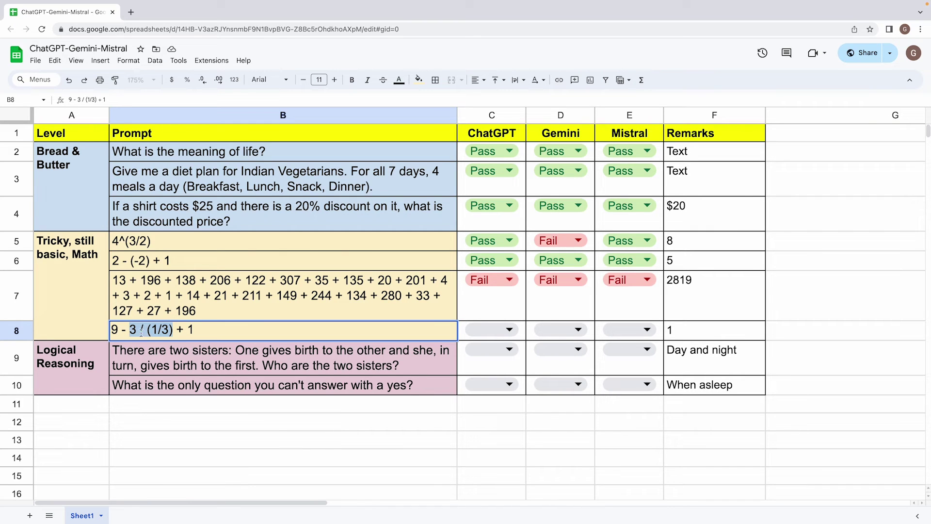
{"action": "left_click", "coordinate": [113, 329]}
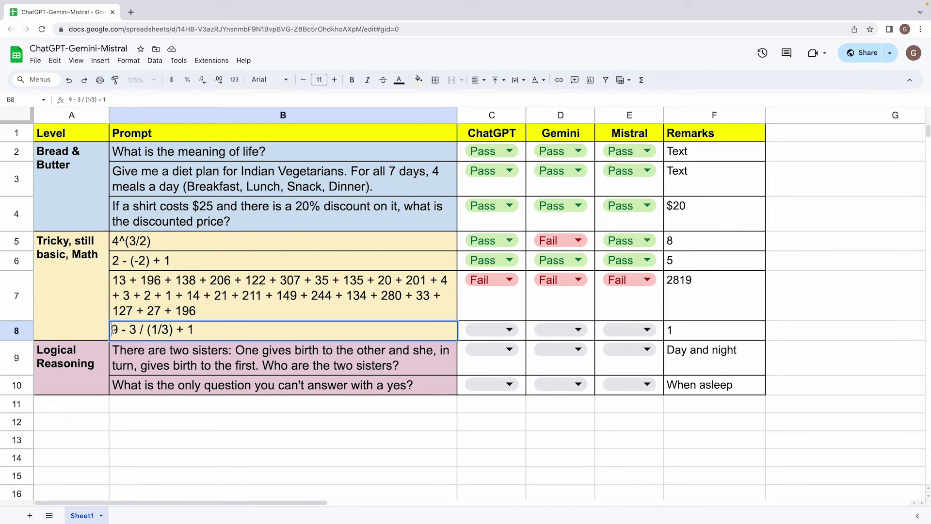
{"action": "type", "text": "="}
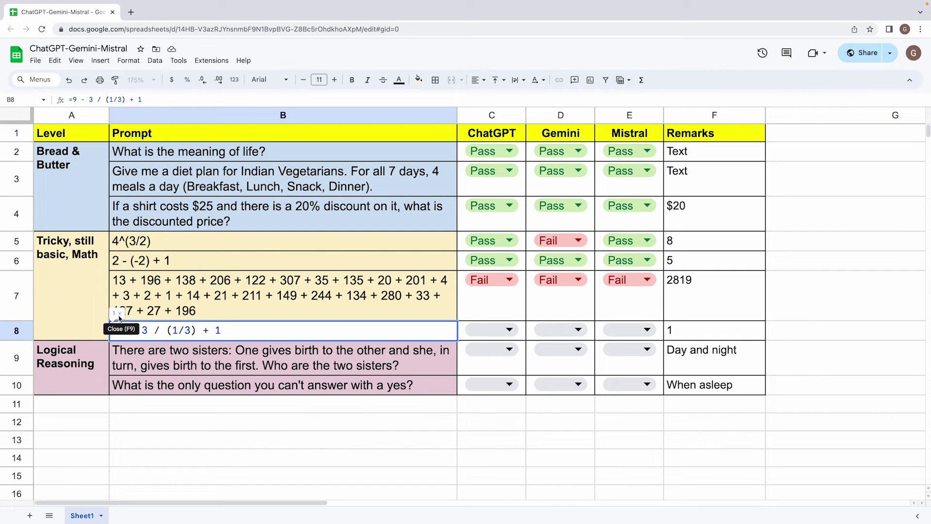
{"action": "key", "text": "BackSpace"}
{"action": "key", "text": "Return"}
{"action": "left_click", "coordinate": [177, 330]}
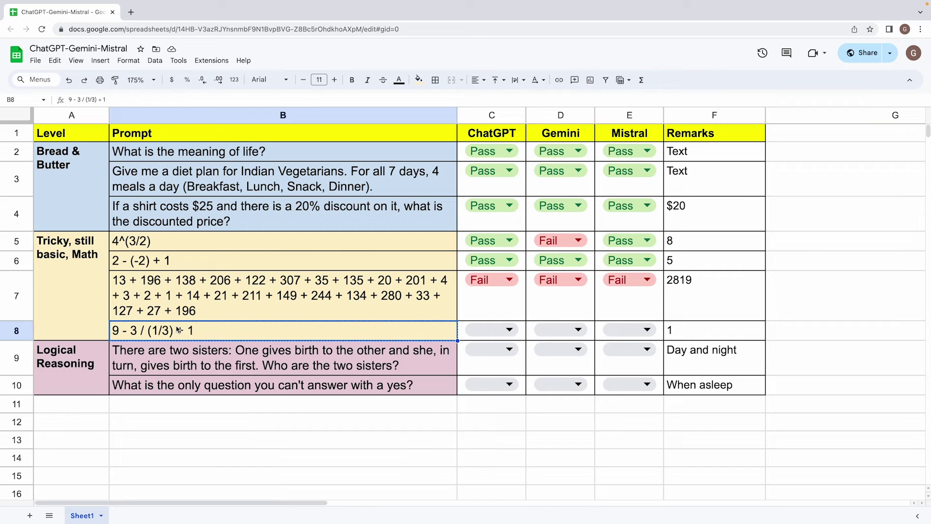
Step: Ask ChatGPT, Gemini and Le Chat Mistral to evaluate 9 - 3 / (1/3) + 1
{"action": "key", "text": "alt+Tab"}
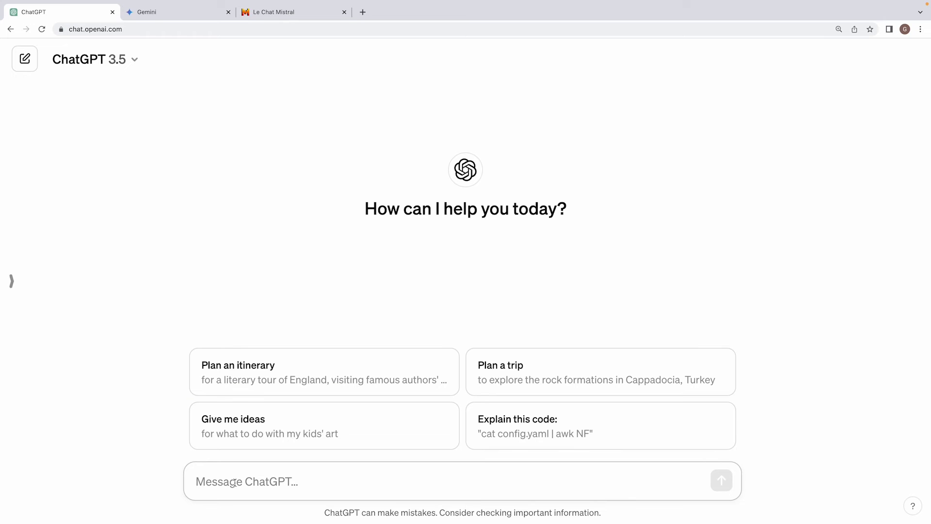
{"action": "type", "text": "9 - 3 / (1/3) + 1"}
{"action": "key", "text": "Return"}
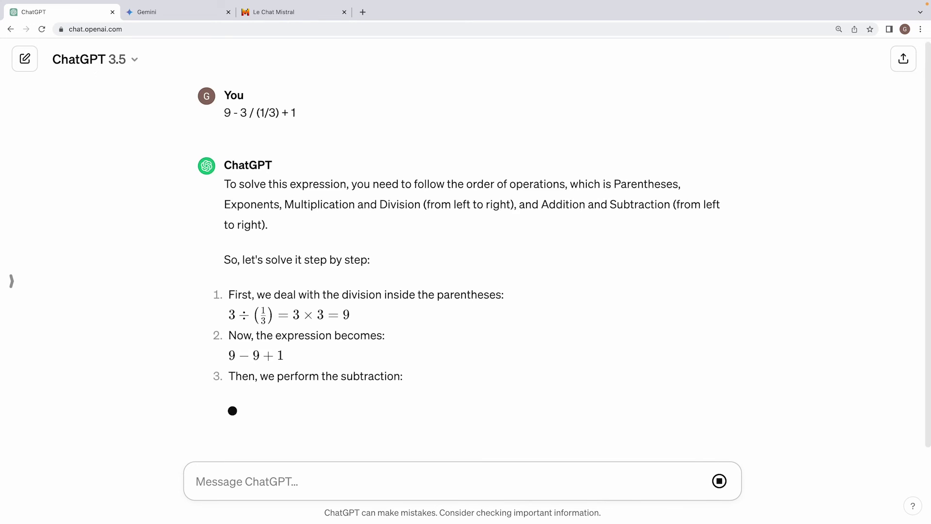
{"action": "left_click", "coordinate": [172, 12]}
{"action": "type", "text": "9 - 3 / (1/3) + 1"}
{"action": "key", "text": "Return"}
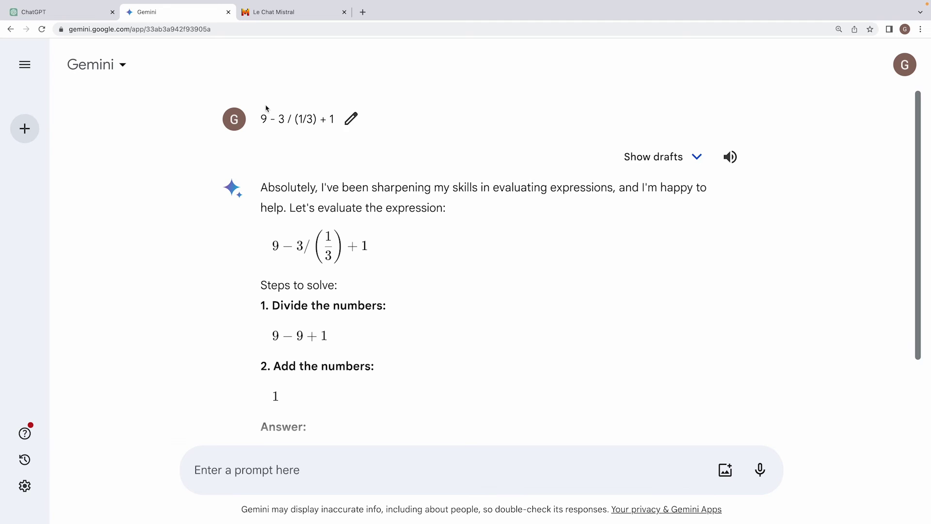
{"action": "left_click", "coordinate": [272, 12]}
{"action": "left_click", "coordinate": [288, 382]}
{"action": "type", "text": "9 - 3 / (1/3) + 1"}
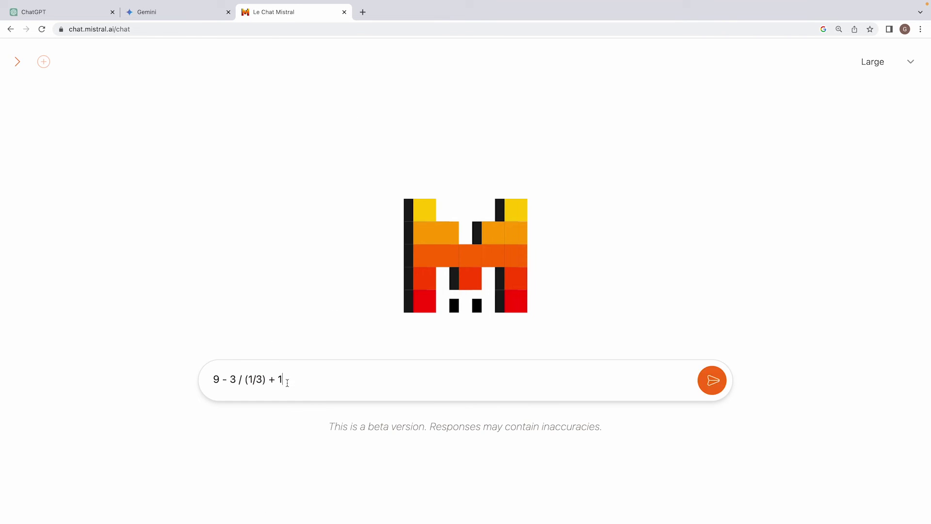
{"action": "key", "text": "Return"}
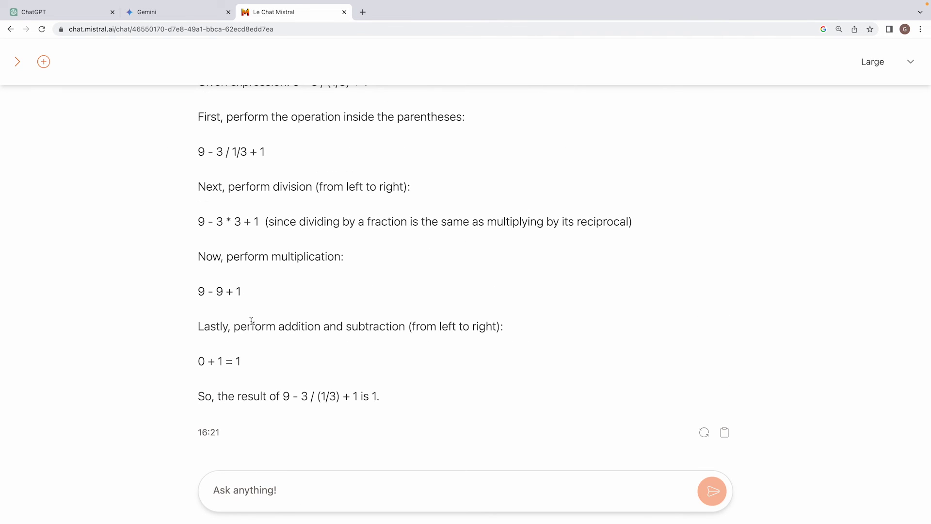
{"action": "scroll", "coordinate": [273, 320], "scroll_direction": "up", "scroll_amount": 3}
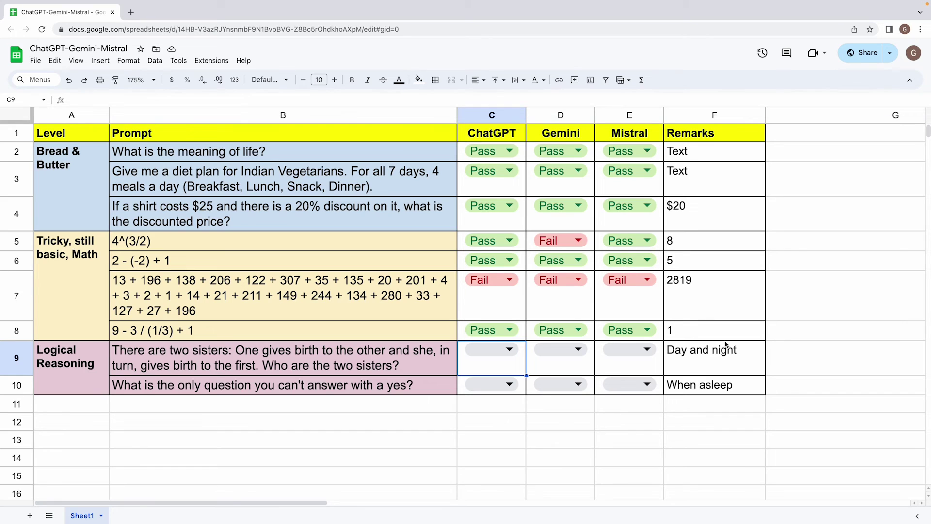
Step: Copy the two-sisters riddle from cell B9 for the chatbots
{"action": "left_click", "coordinate": [402, 363]}
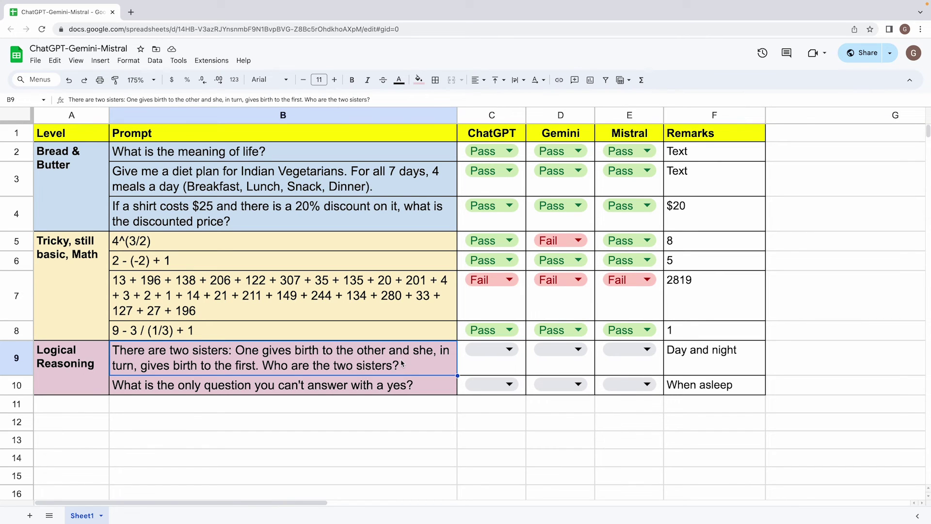
{"action": "key", "text": "ctrl+c"}
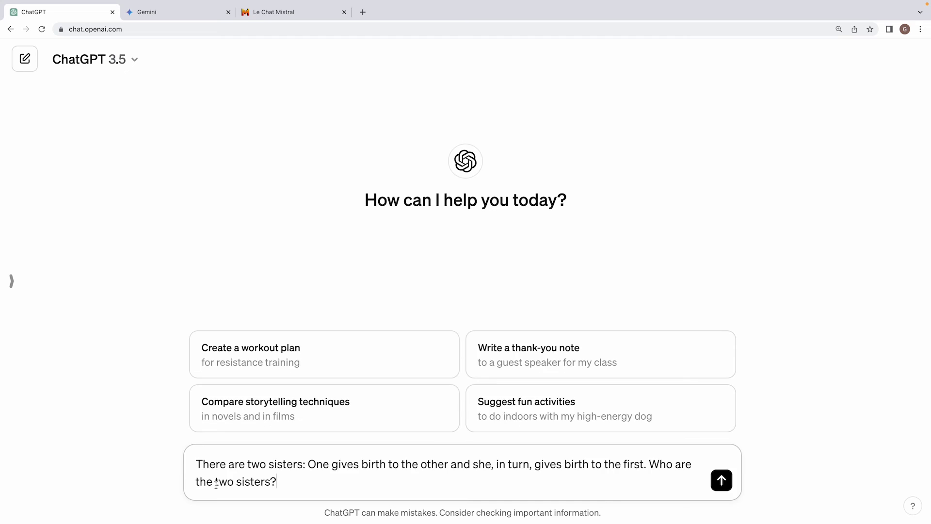
{"action": "key", "text": "Return"}
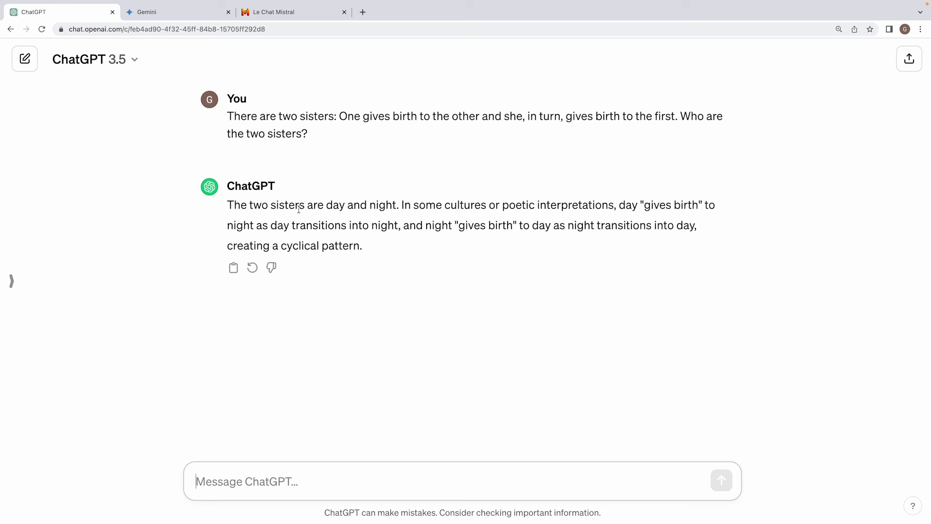
Step: Check ChatGPT's and Gemini's day-and-night answers, then send the riddle to Le Chat Mistral
{"action": "left_click_drag", "start_coordinate": [398, 205], "coordinate": [224, 208]}
{"action": "key", "text": "ctrl+Tab"}
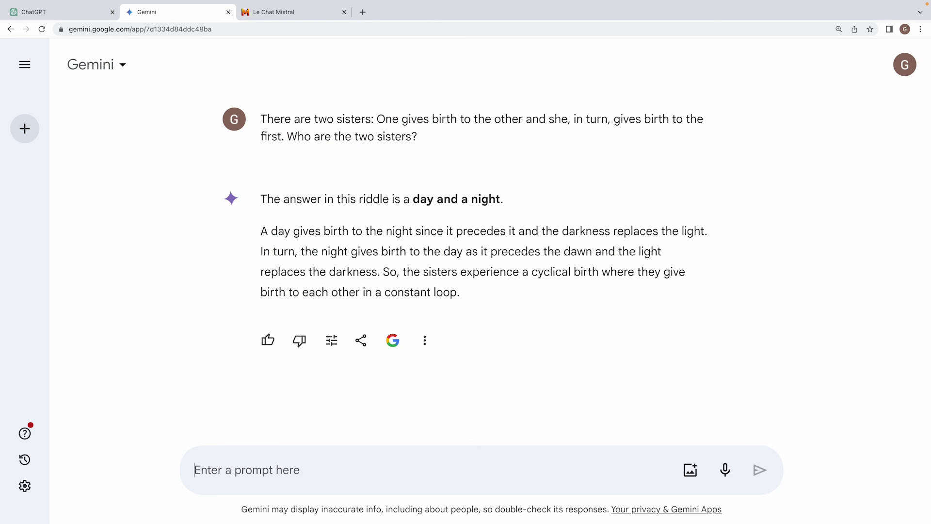
{"action": "key", "text": "ctrl+Tab"}
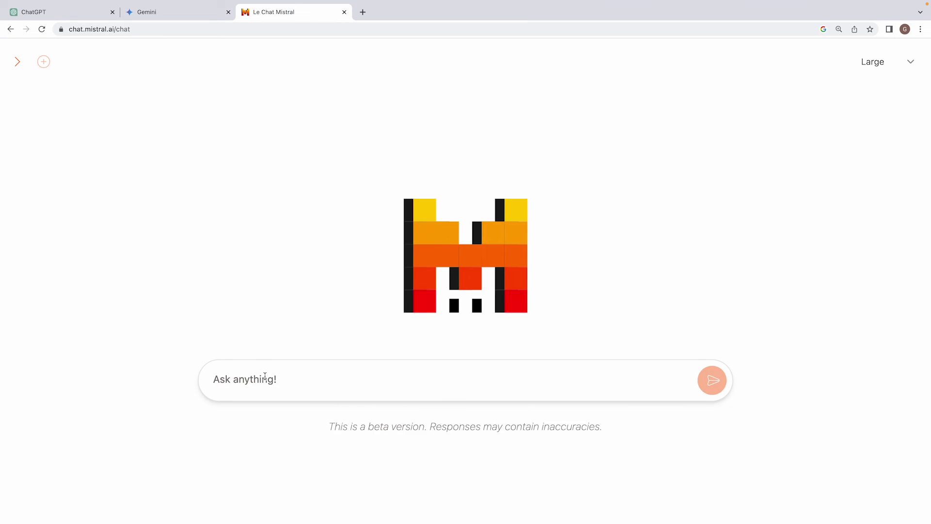
{"action": "key", "text": "ctrl+v"}
{"action": "key", "text": "Return"}
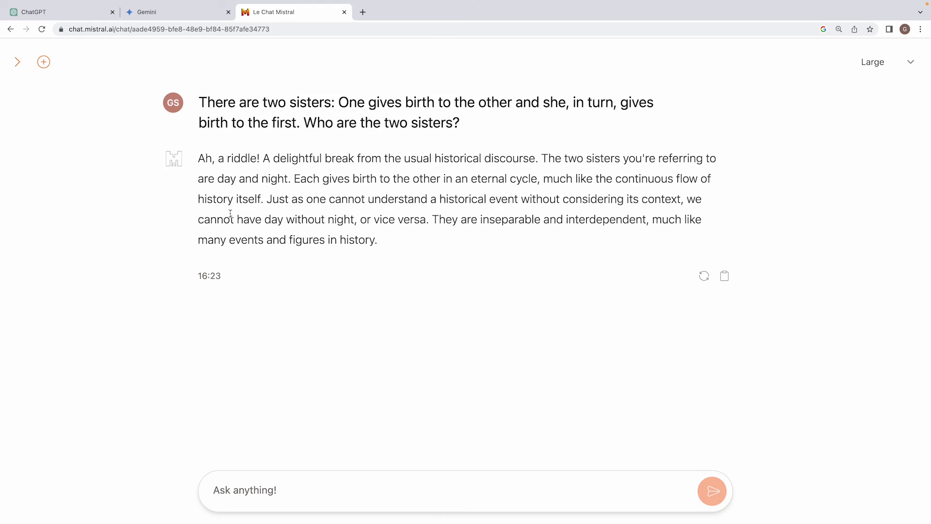
{"action": "key", "text": "ctrl+Right"}
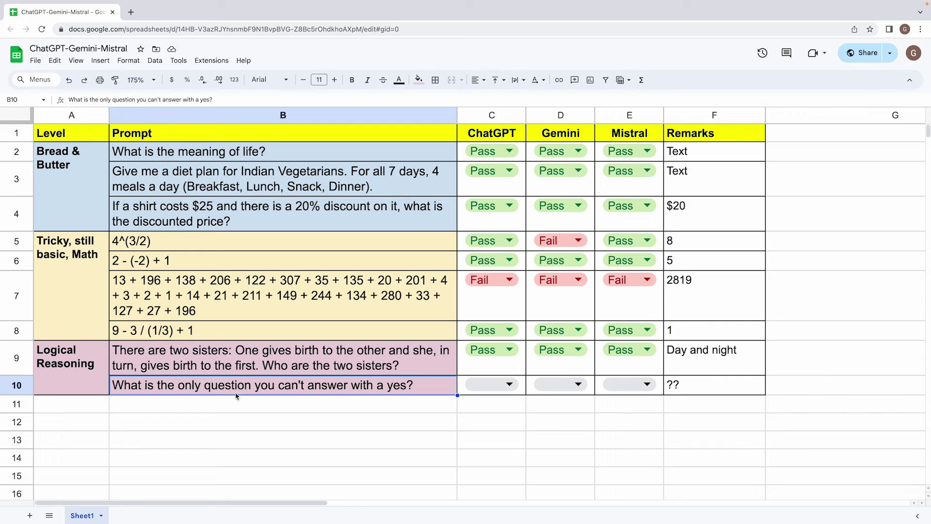
Step: Copy the 'only question you can't answer with a yes' prompt from B10
{"action": "key", "text": "ctrl+c"}
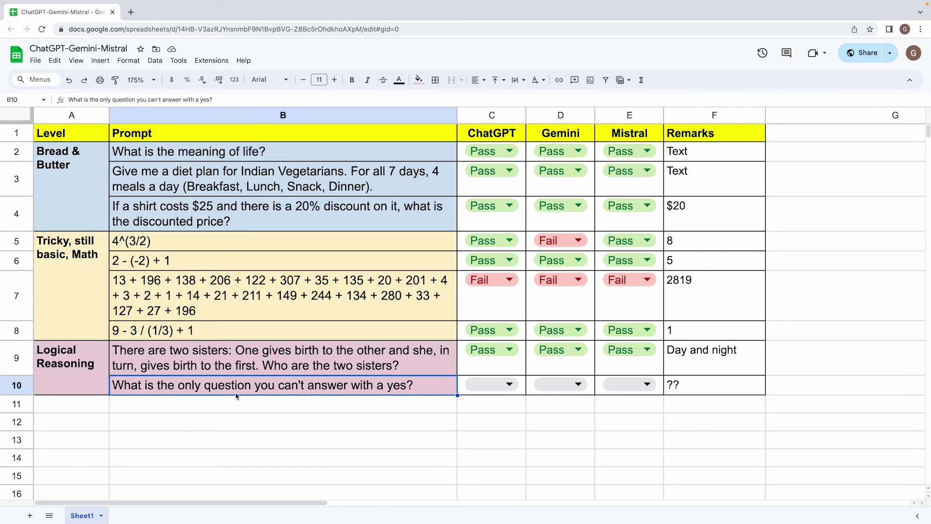
{"action": "key", "text": "alt+Tab"}
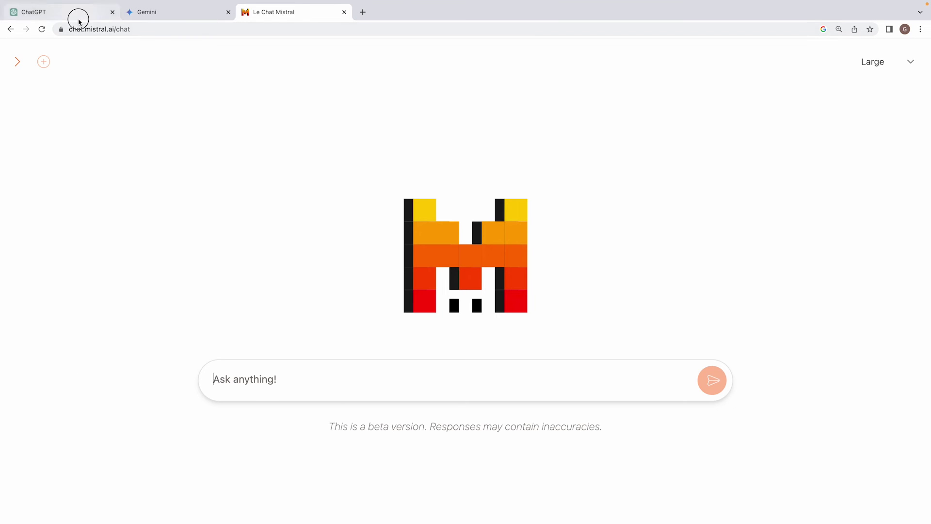
Step: Ask ChatGPT and Gemini the yes-question; both reply 'Are you asleep?'
{"action": "left_click", "coordinate": [77, 14]}
{"action": "left_click", "coordinate": [210, 469]}
{"action": "key", "text": "ctrl+v"}
{"action": "key", "text": "Return"}
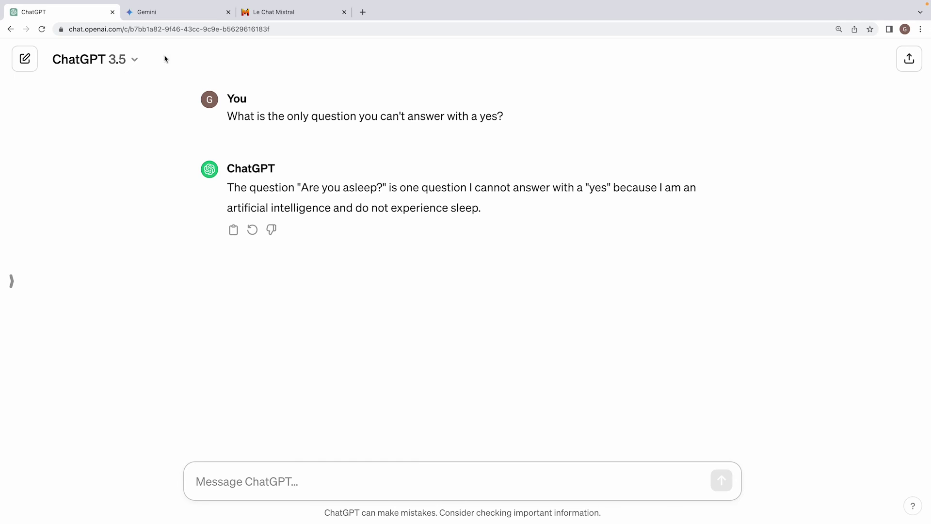
{"action": "left_click", "coordinate": [164, 13]}
{"action": "left_click", "coordinate": [214, 477]}
{"action": "key", "text": "super+v"}
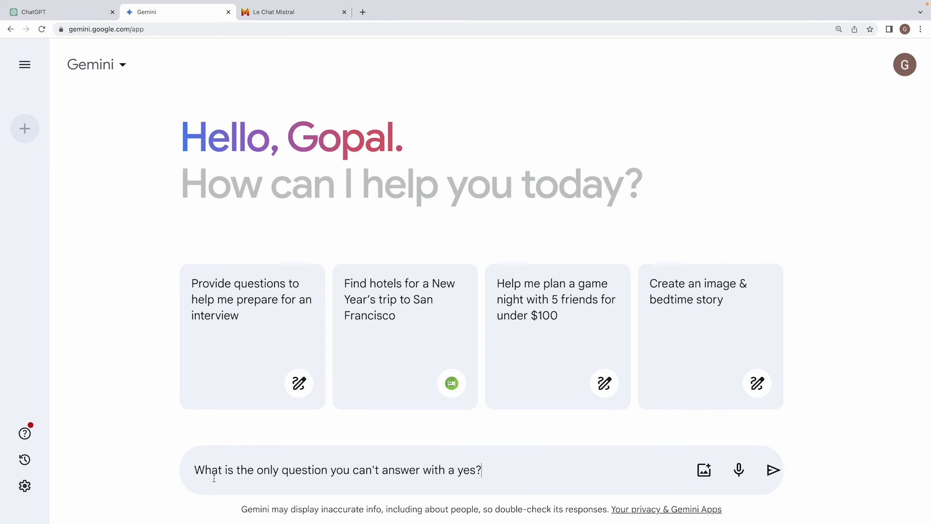
{"action": "key", "text": "Return"}
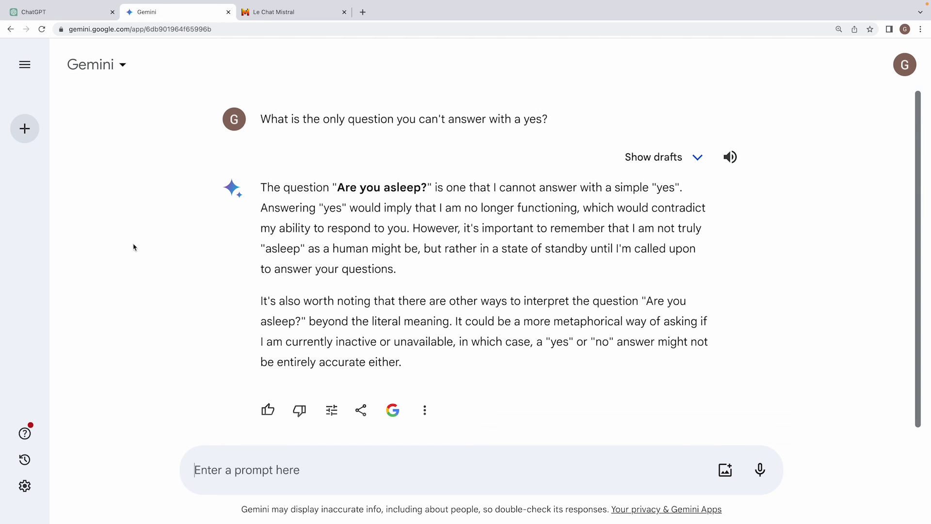
Step: Send the yes-question to Le Chat Mistral and review its incorrect answer
{"action": "left_click", "coordinate": [287, 13]}
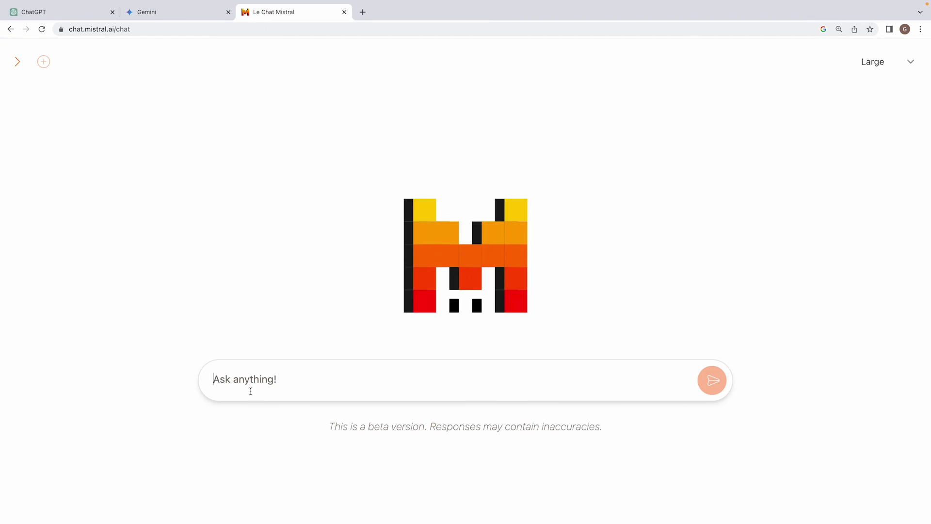
{"action": "key", "text": "ctrl+v"}
{"action": "key", "text": "Return"}
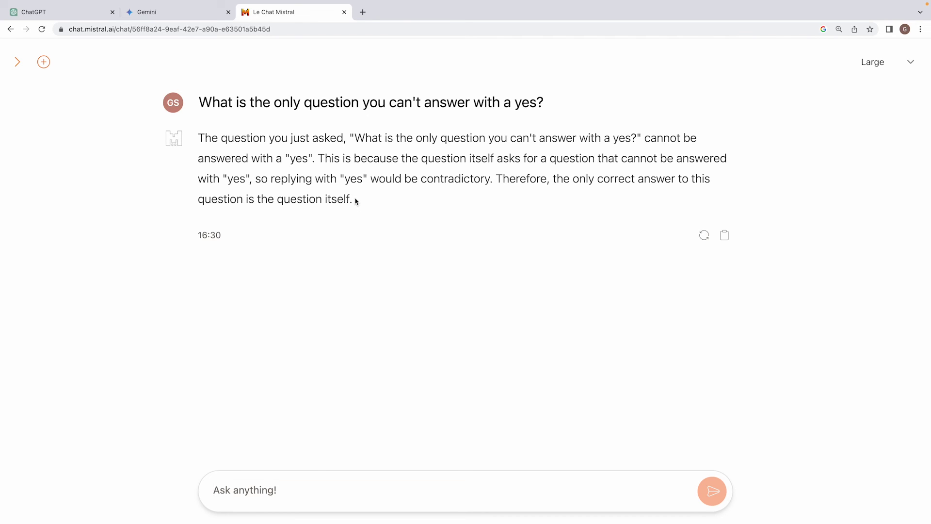
{"action": "left_click_drag", "start_coordinate": [354, 200], "coordinate": [193, 133]}
{"action": "left_click", "coordinate": [271, 188]}
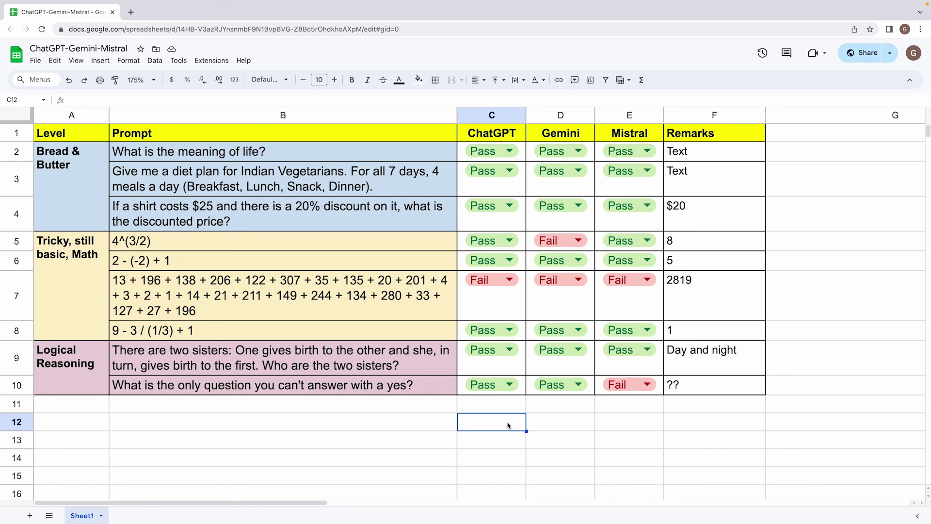
{"action": "left_click_drag", "start_coordinate": [228, 151], "coordinate": [244, 386]}
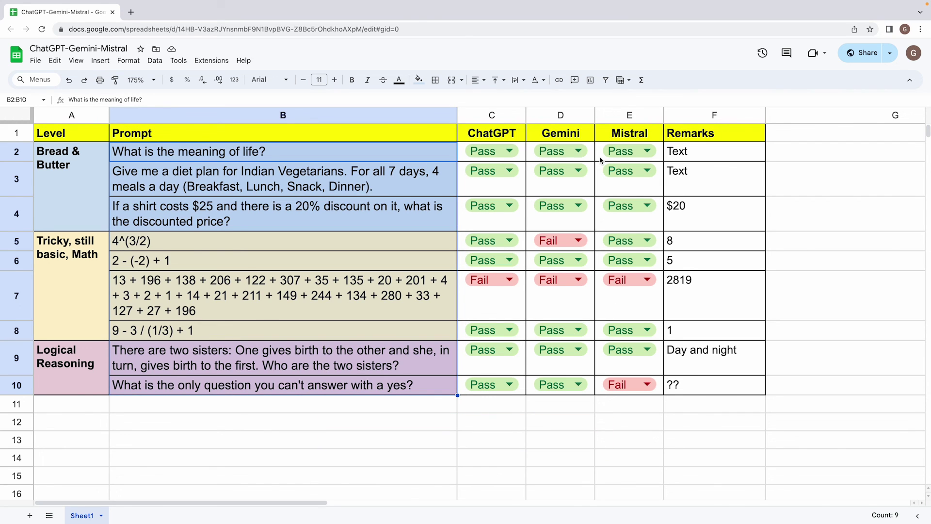
{"action": "left_click", "coordinate": [617, 138]}
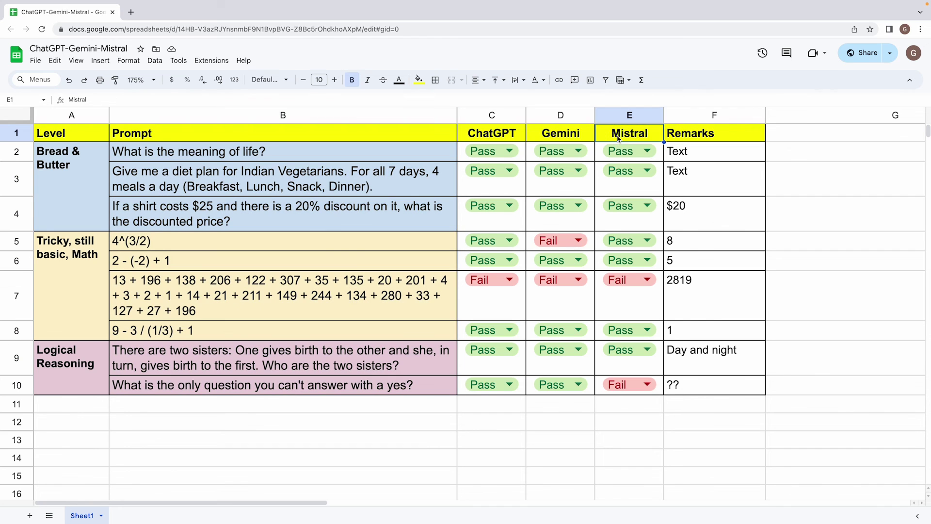